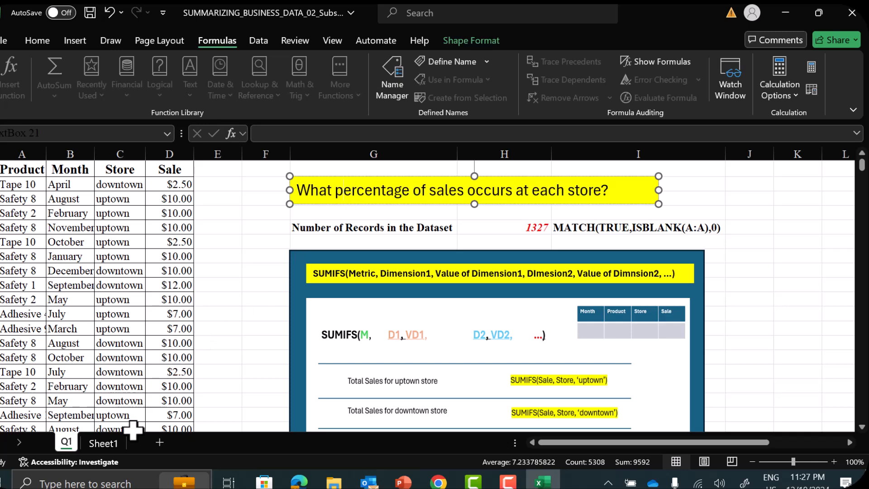
Go to Sheet1, which holds the monthly sales question, and select empty cell D8
click(102, 442)
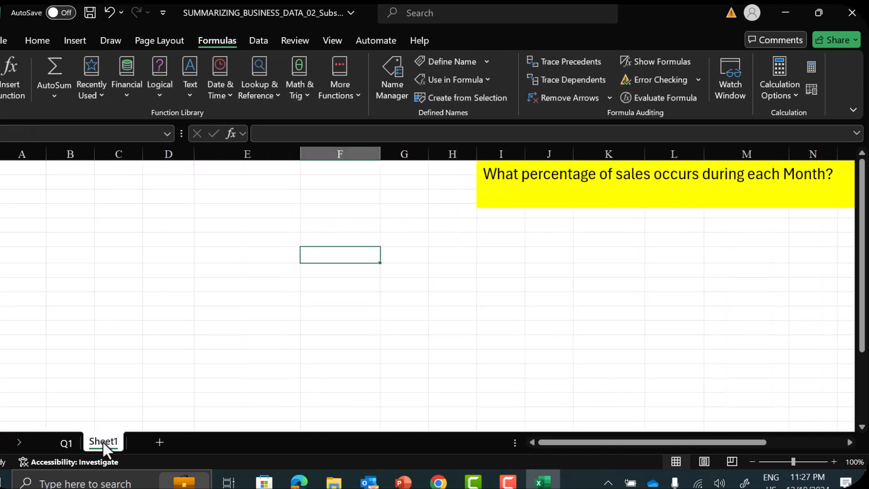
click(559, 191)
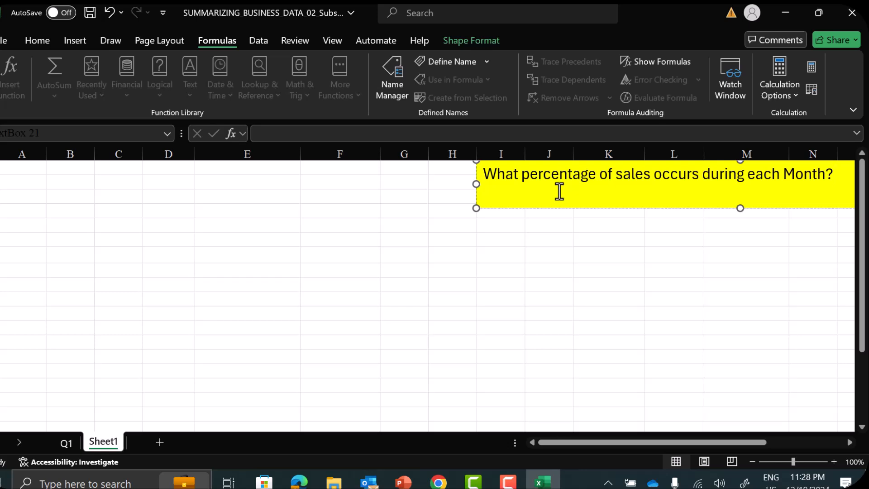
click(577, 440)
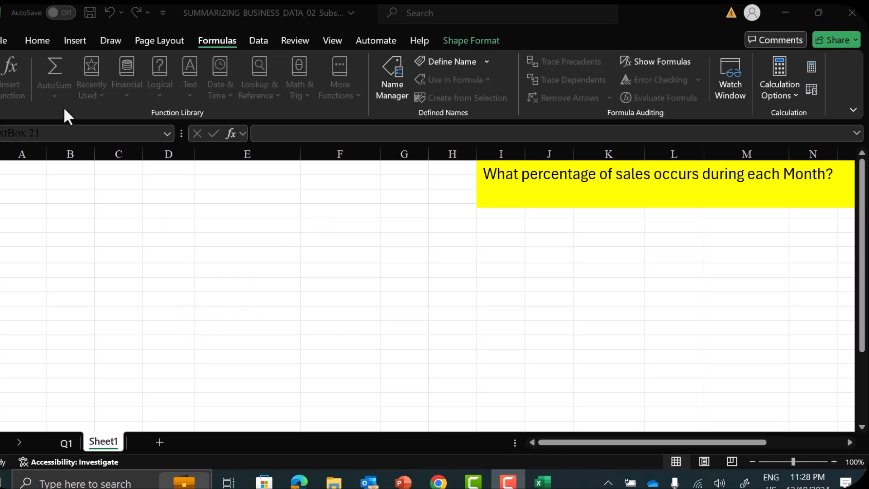
click(253, 255)
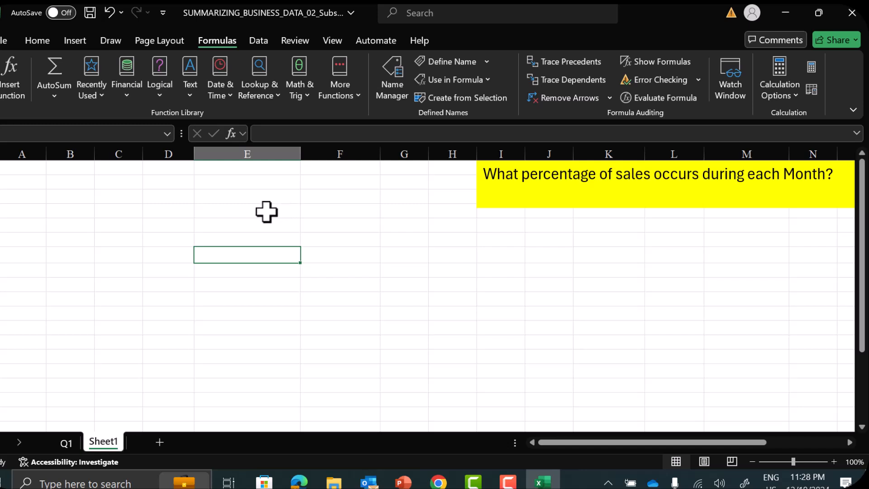
click(165, 270)
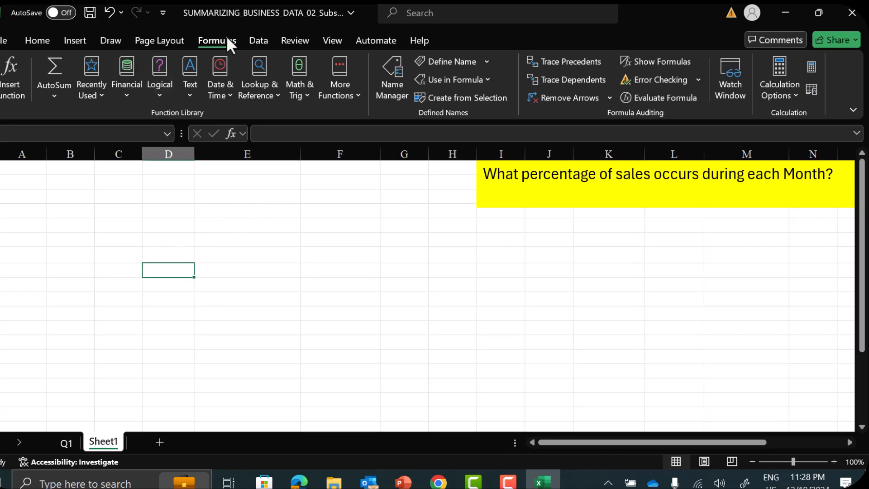
Extract the unique records of the c_Month range to cell D10 of Sheet1 with an advanced filter
click(258, 41)
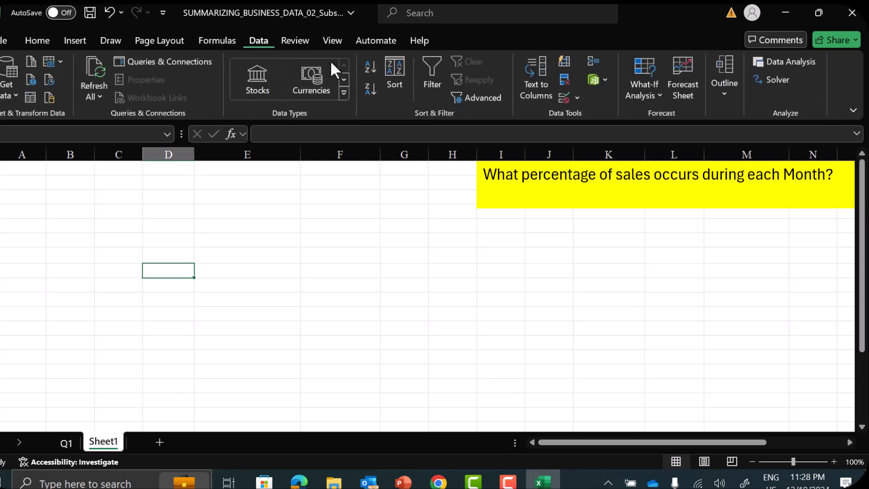
click(493, 102)
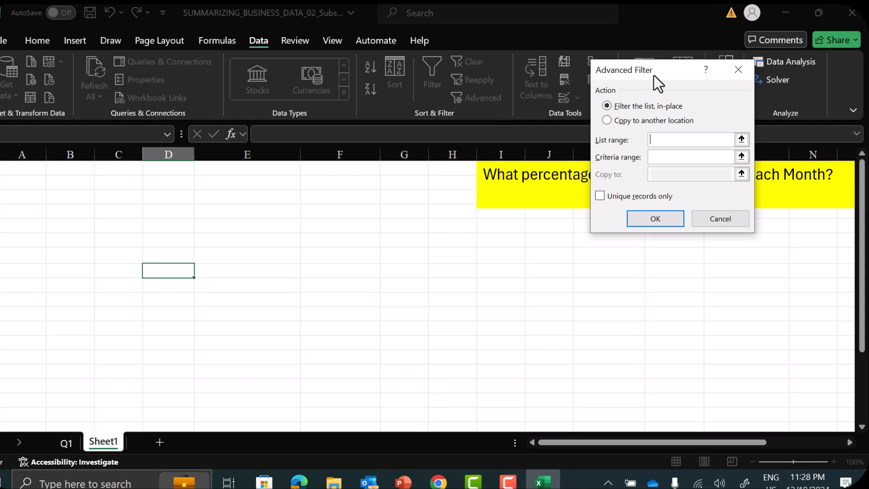
click(607, 119)
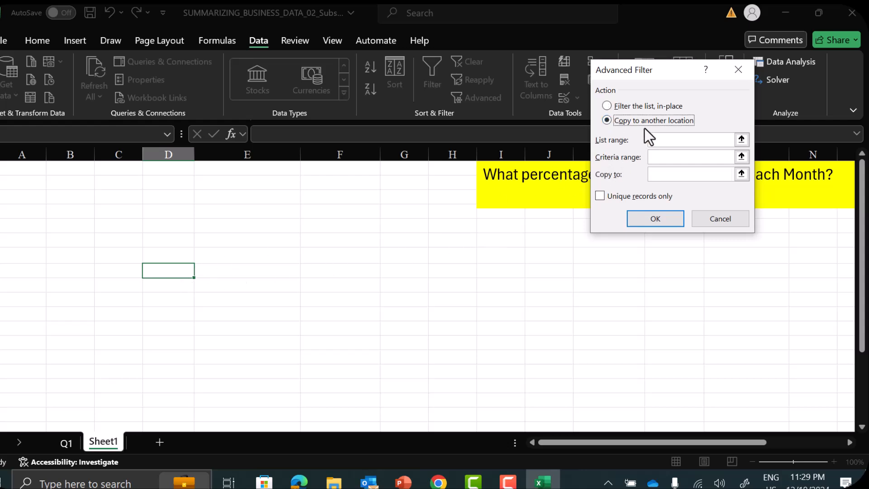
click(666, 173)
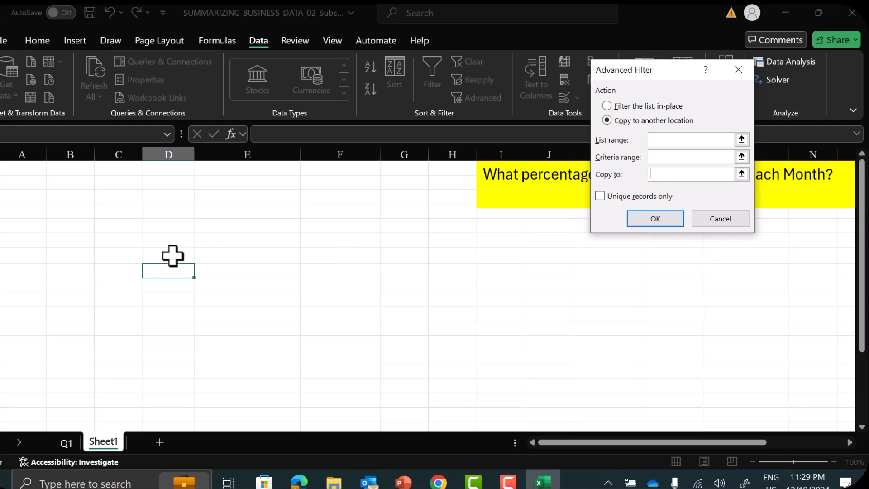
click(165, 300)
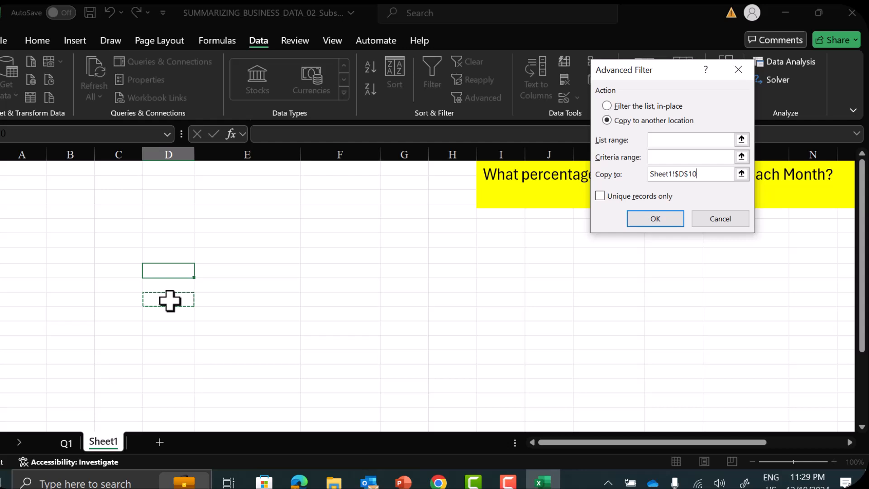
click(693, 140)
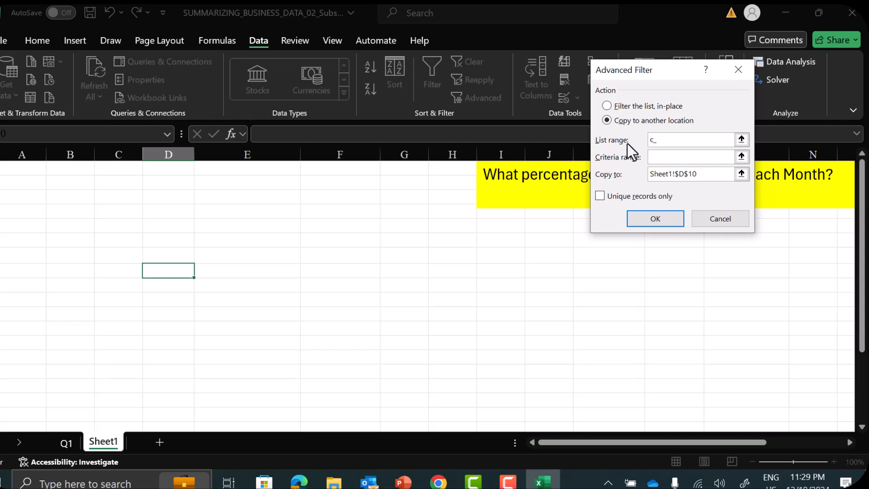
text(Month)
click(601, 196)
click(659, 219)
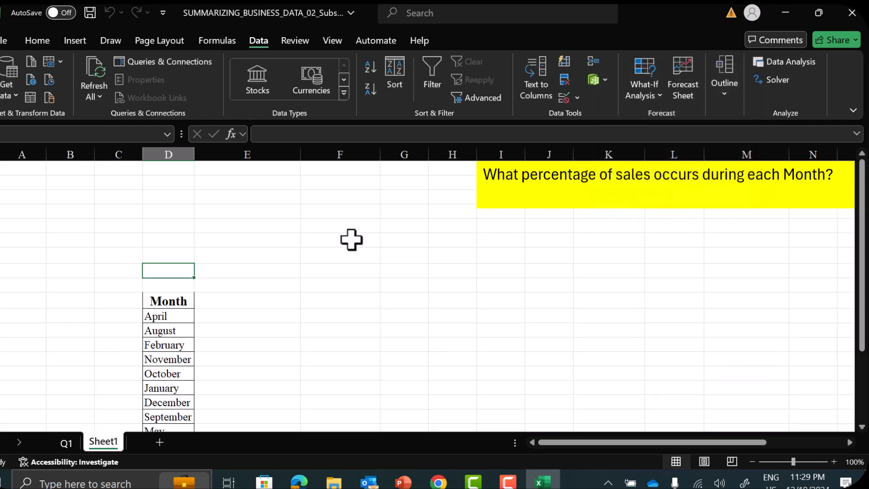
Sort the extracted months in D11:D22 in calendar order using the January, February, March custom list
scroll(352, 240, down, 2)
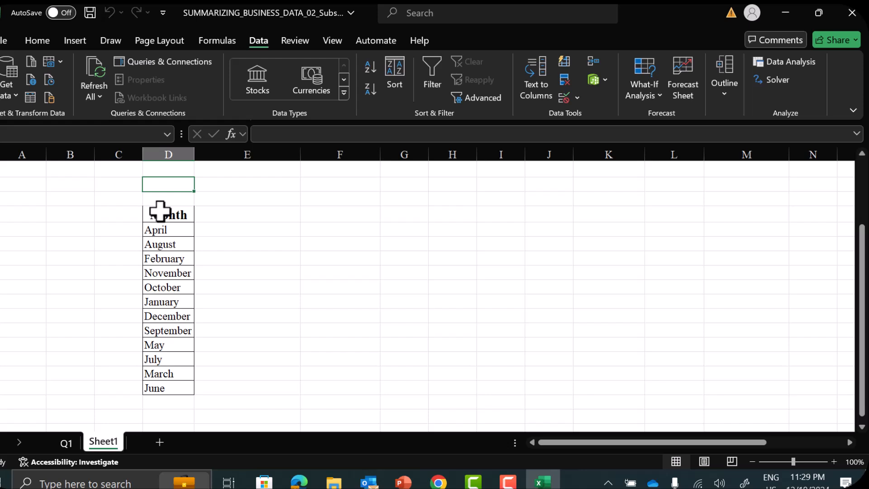
click(164, 228)
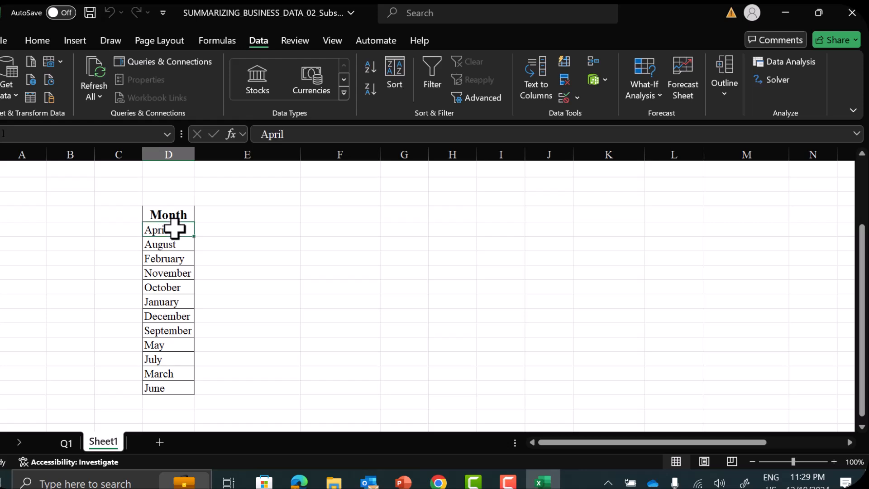
key(shift+Down)
key(shift+Down)
key(shift+Down)
key(shift+Down)
key(shift+Down)
key(shift+Down)
key(shift+Down)
key(shift+Down)
key(shift+Down)
key(shift+Down)
key(shift+Down)
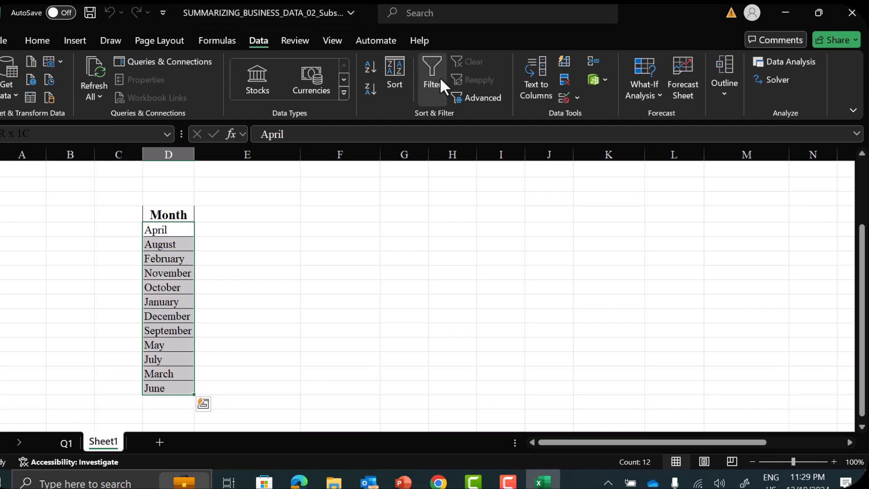
click(393, 72)
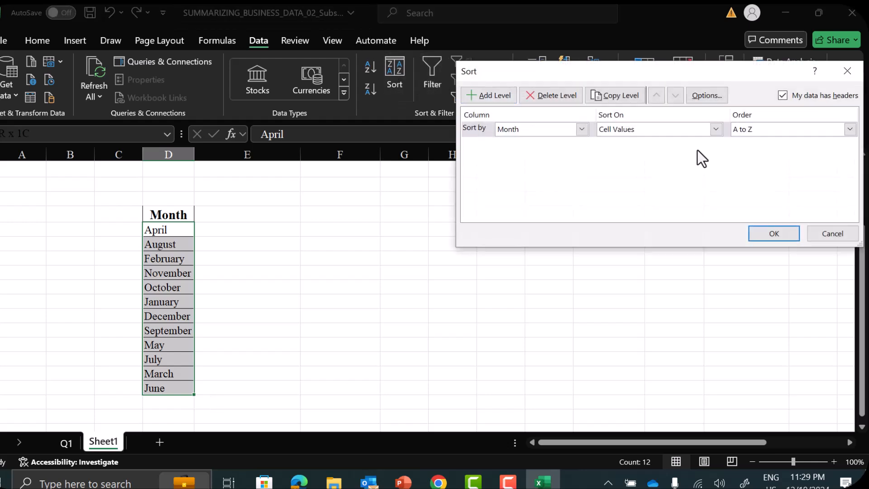
click(849, 130)
click(745, 161)
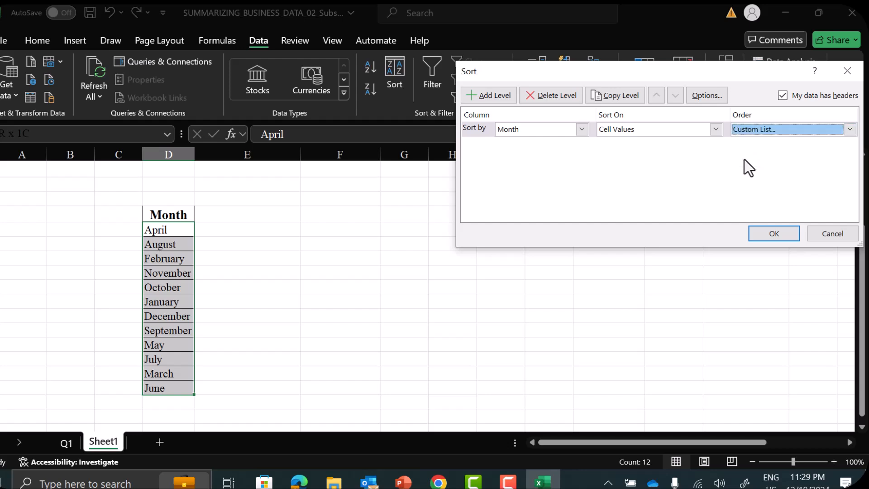
click(545, 111)
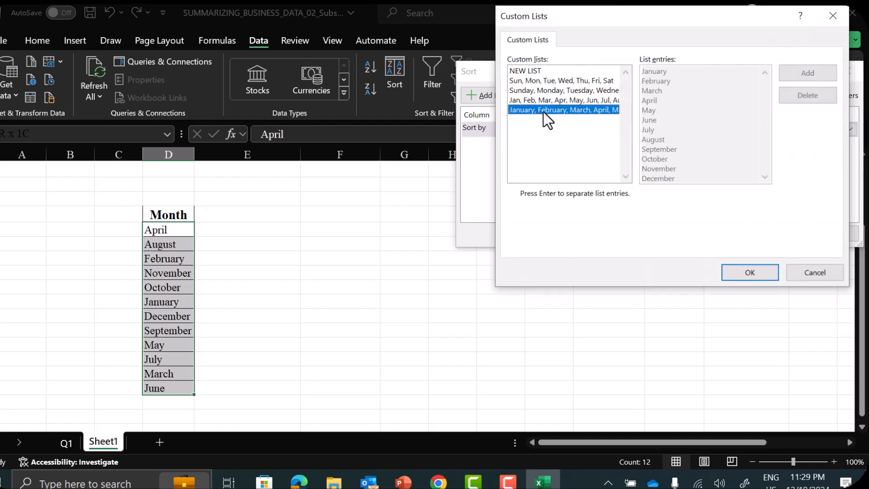
click(746, 273)
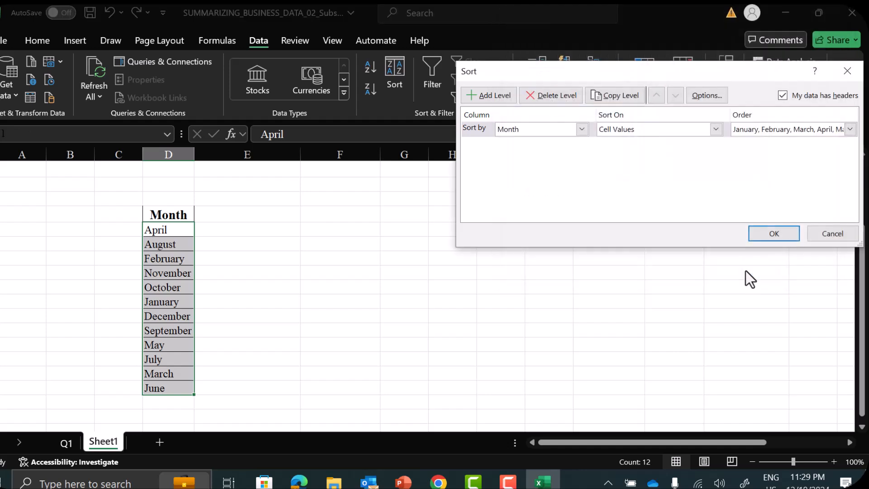
click(775, 234)
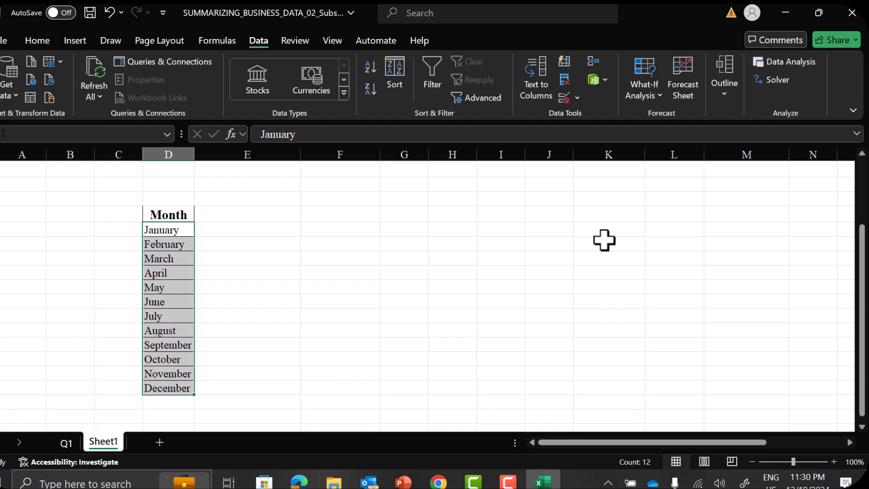
Add the column headings Sales and Percentage Sales in the two cells beside the Month heading
click(262, 212)
text(Sales)
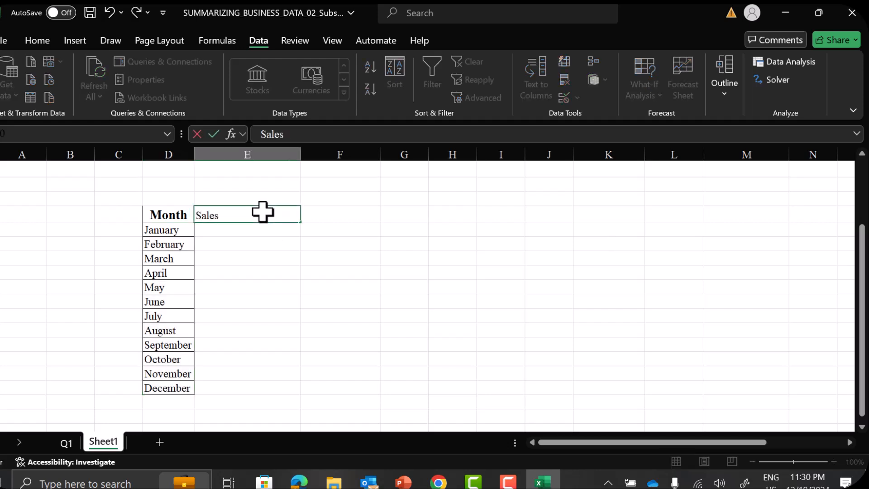
key(Tab)
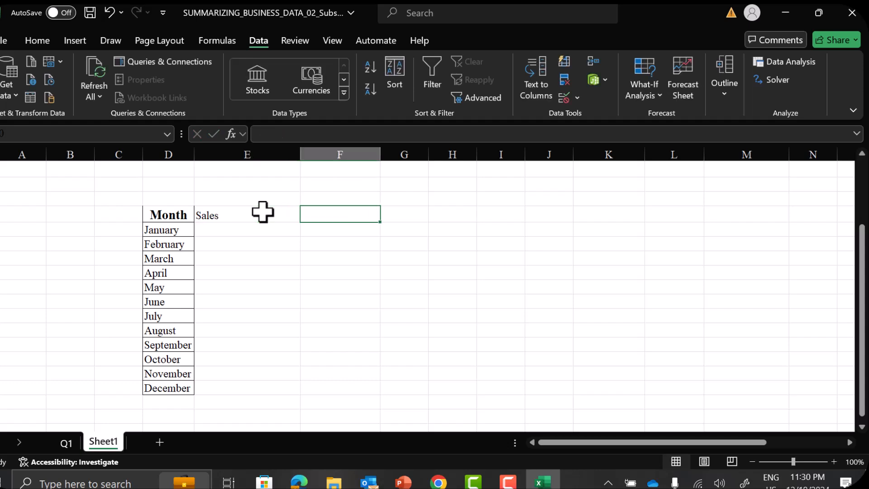
text(Percentage)
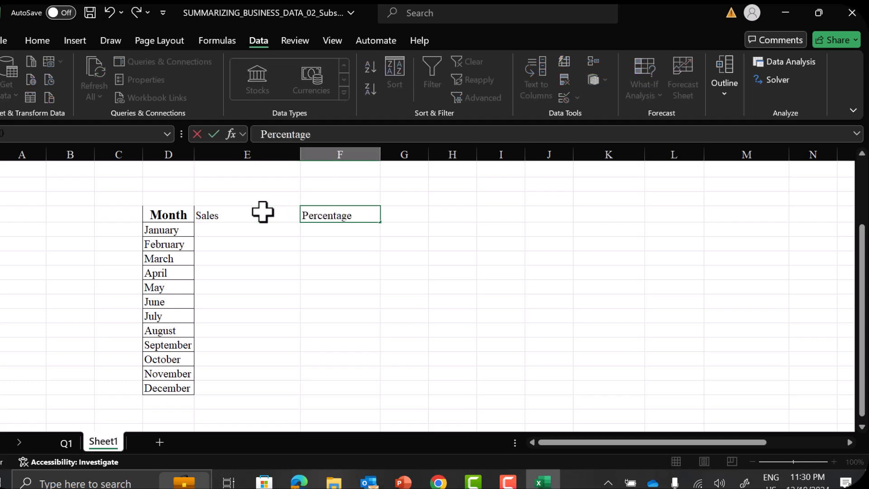
text( Sales)
click(232, 229)
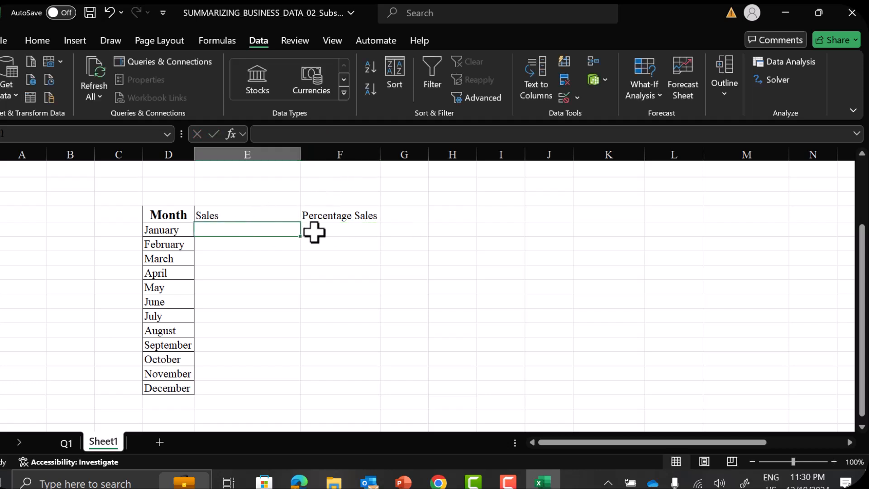
Select the months January to December and start a new workbook-level defined name v_Month
click(156, 227)
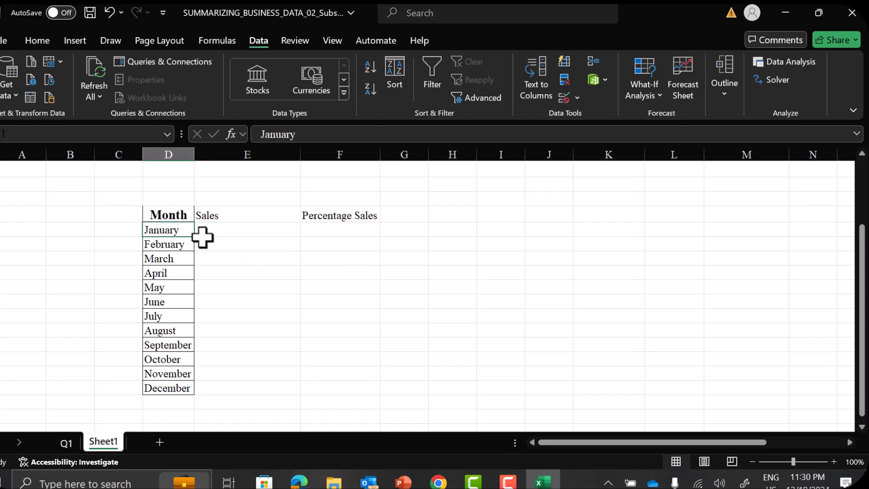
key(shift+Down)
key(shift+Down)
key(shift+Down)
key(shift+Down)
key(shift+Down)
key(shift+Down)
key(shift+Down)
key(shift+Down)
key(shift+Down)
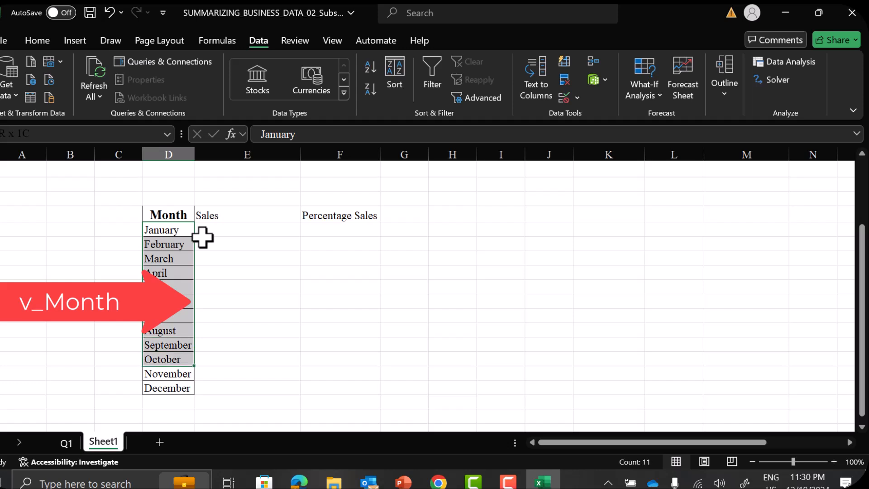
key(shift+Down)
key(shift+Down)
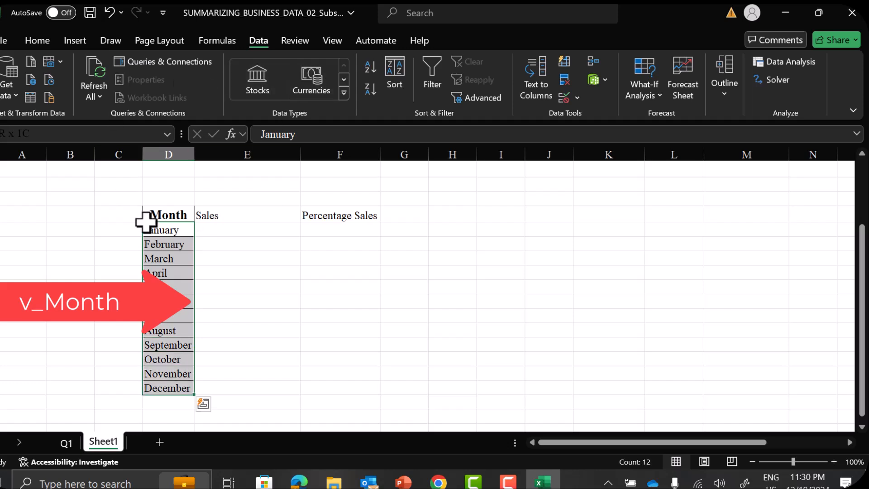
click(211, 40)
click(398, 74)
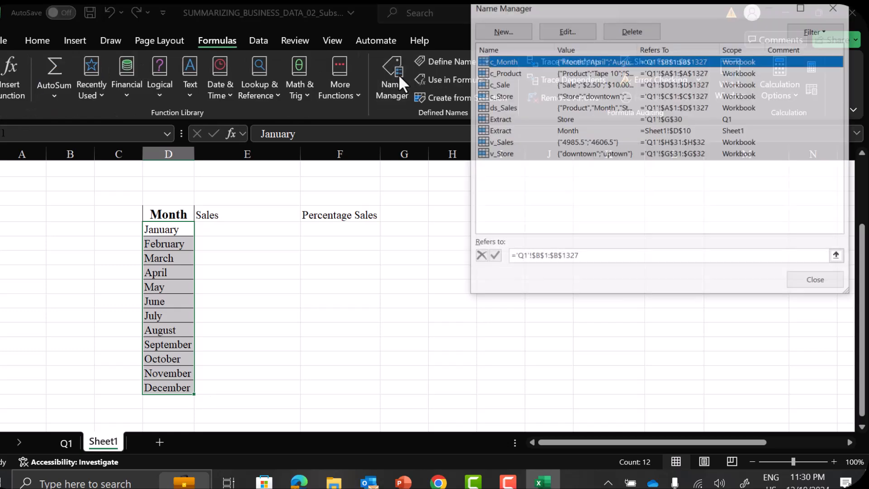
click(520, 31)
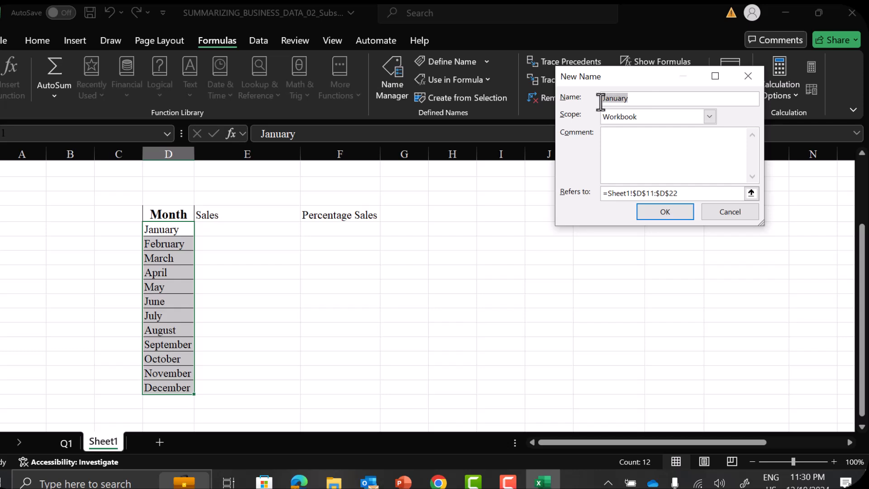
text(M)
text(_Month)
Set the v_Month reference to Sheet1 cells D11:D22, save the name and select the Sales cell for January
drag(686, 195, 582, 190)
key(BackSpace)
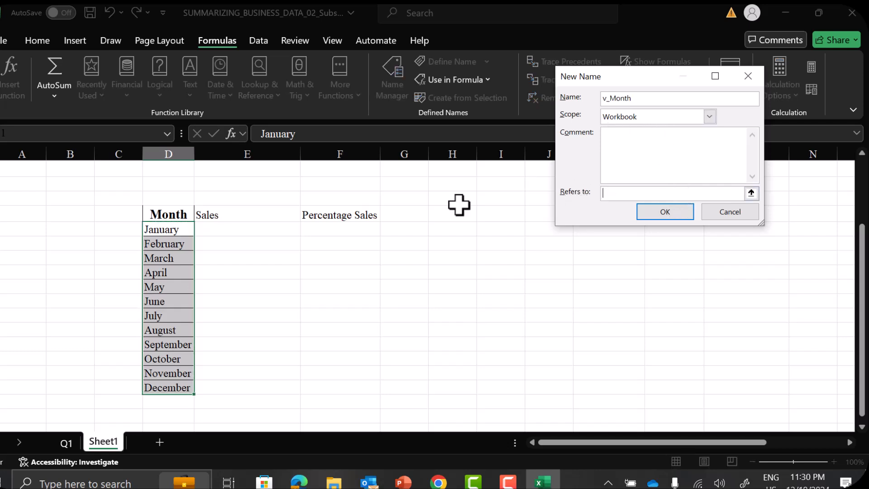
click(190, 227)
key(shift+Down)
key(shift+Down)
key(shift+Down)
key(shift+Down)
key(shift+Down)
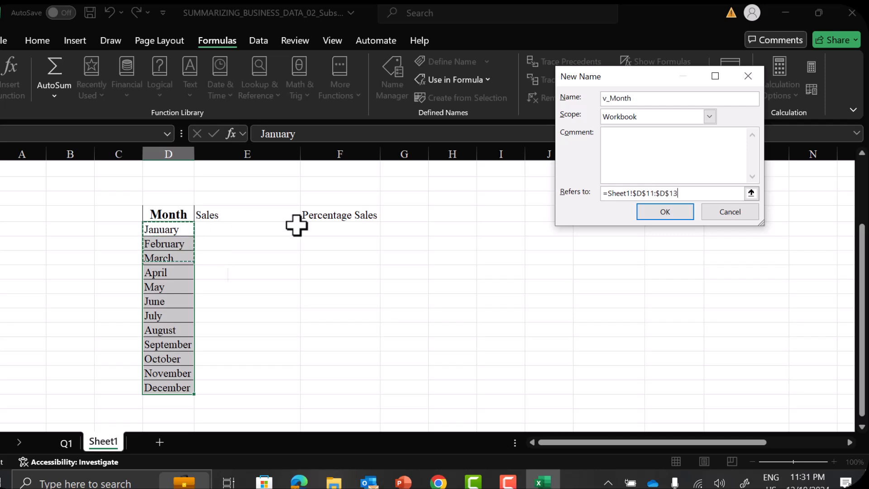
key(shift+Down)
key(shift+Down)
key(shift+Down)
key(shift+Down)
key(shift+Down)
key(shift+Down)
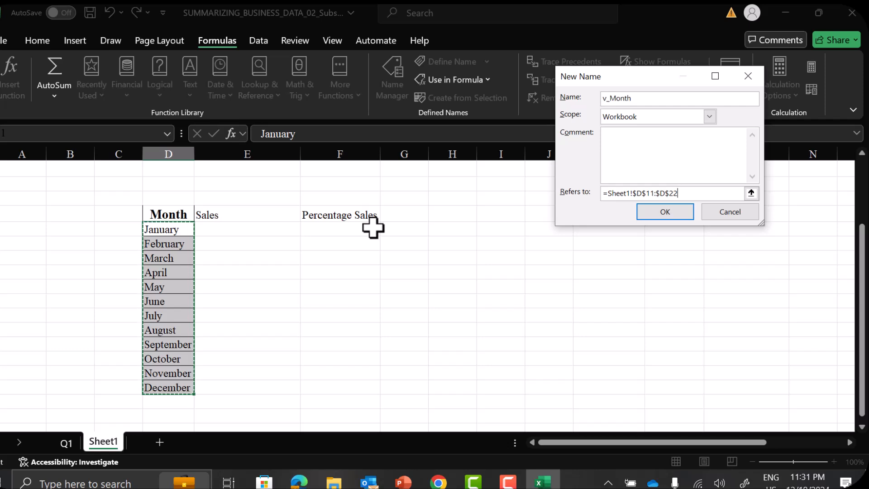
click(670, 212)
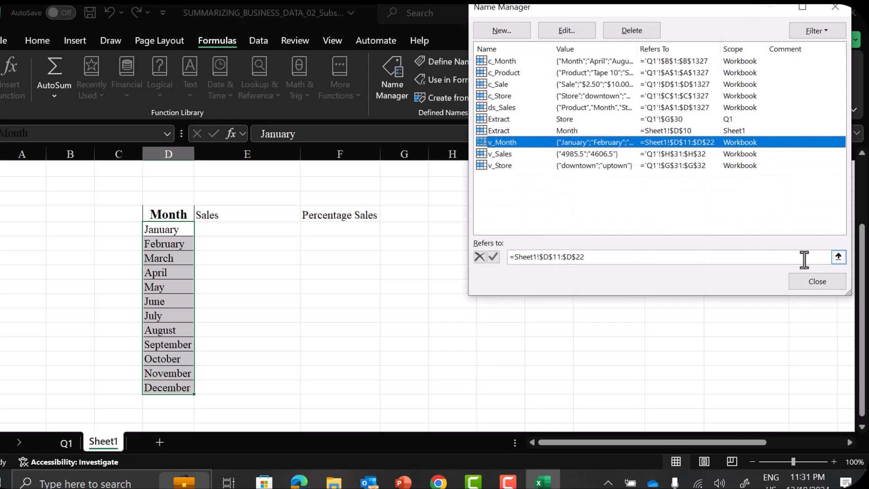
click(816, 283)
click(230, 230)
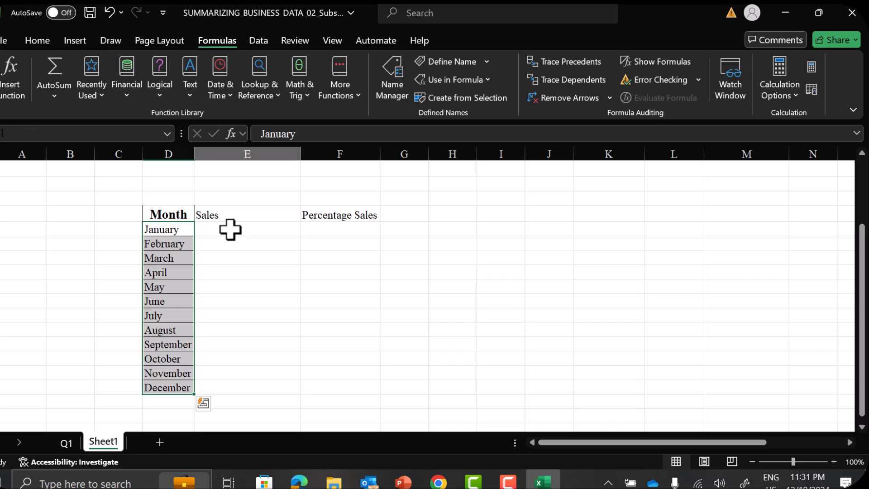
Enter the formula =SUMIFS(c_Sale,c_Month,v_Month) in the January Sales cell to total the sales for every month
text(=)
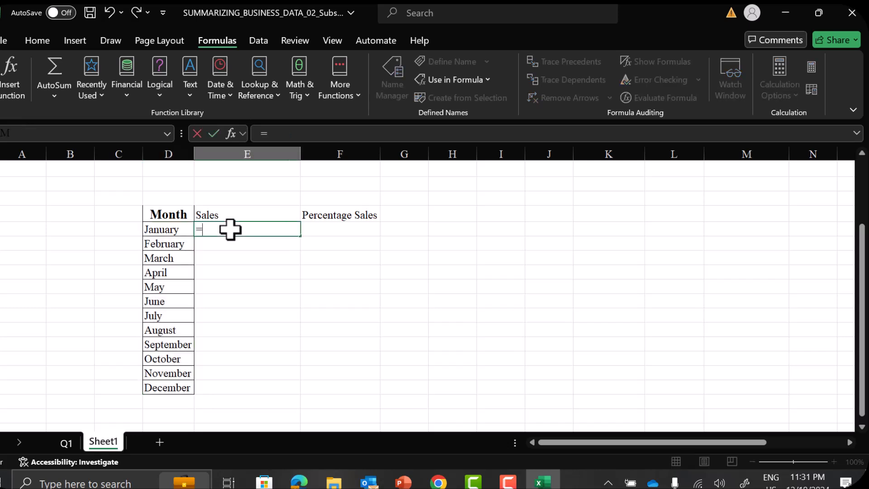
text(SUMIFS()
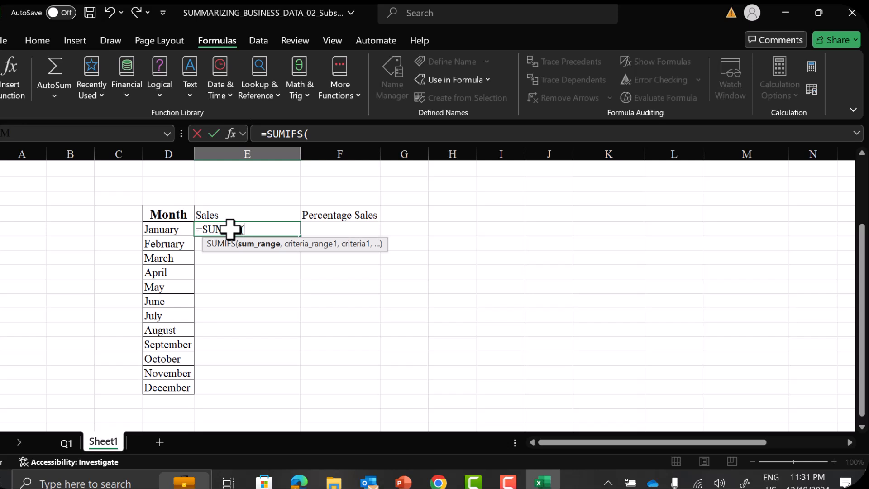
text(c)
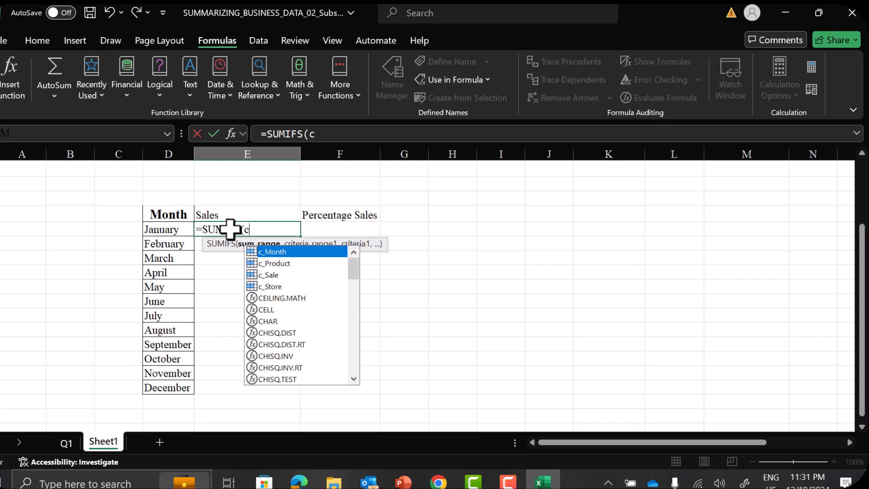
text(_Sale,)
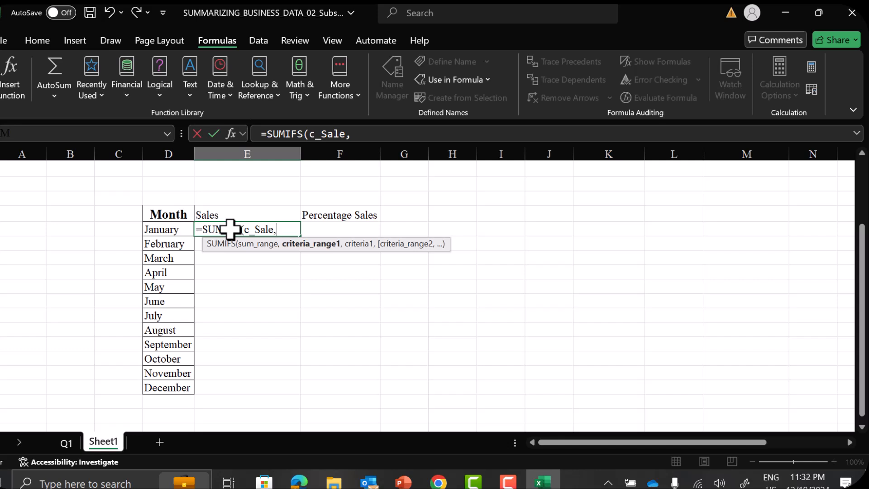
text(c_)
text(Mo)
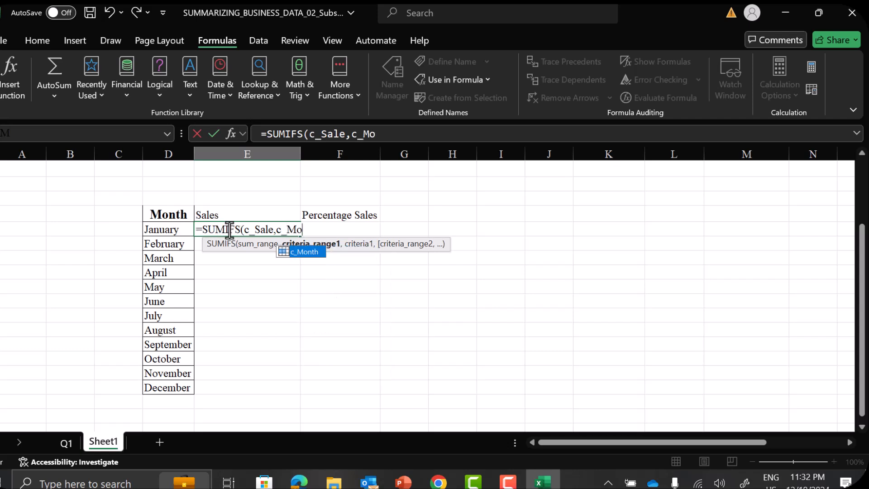
text(nth,)
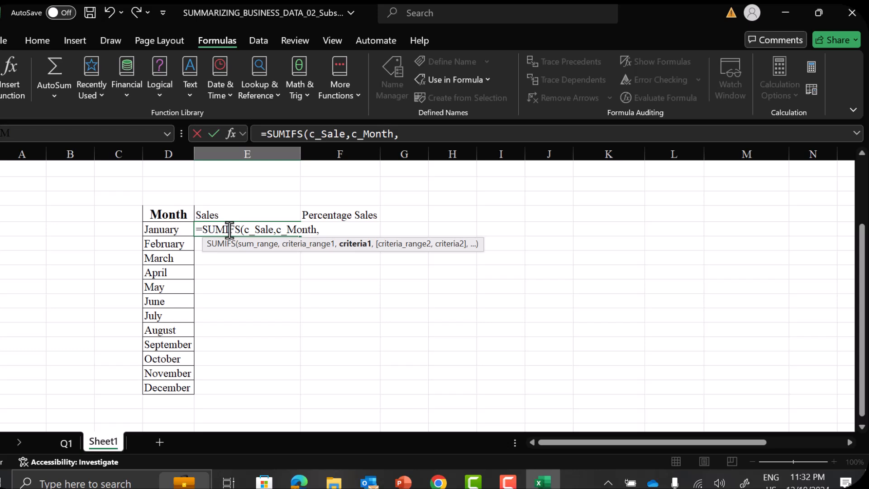
text(v)
text(_Month)
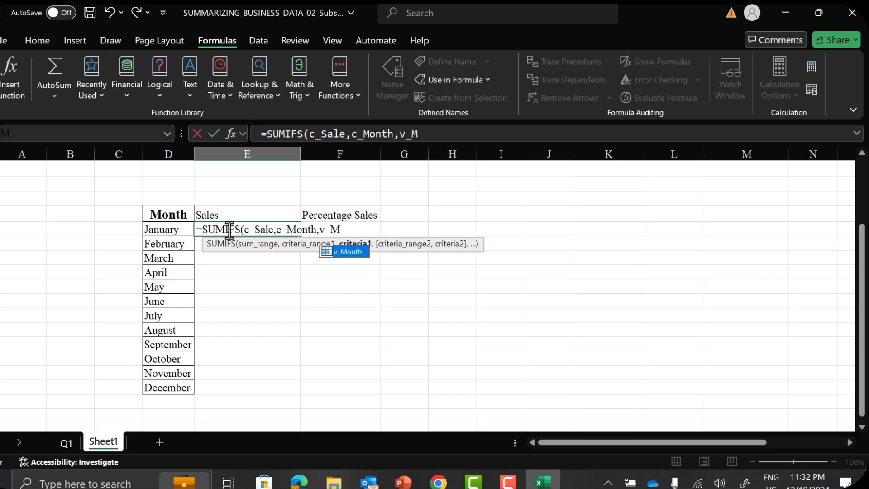
text())
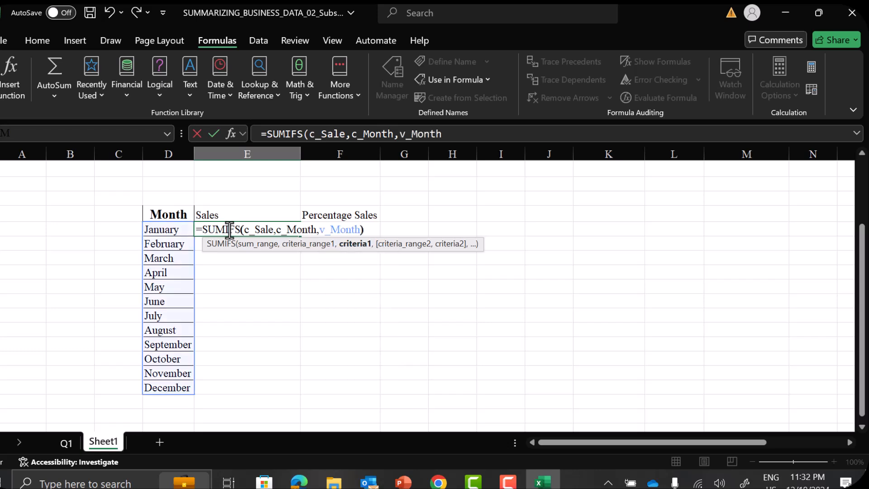
key(Return)
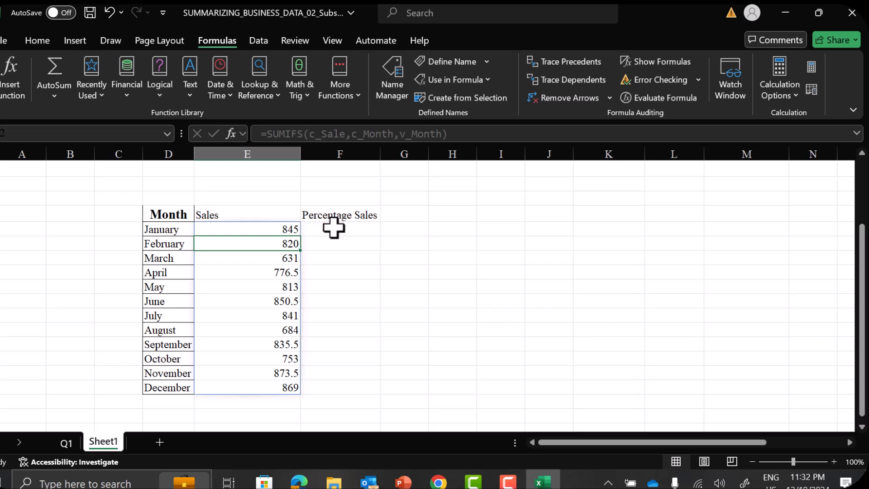
Start a new workbook-level defined name v_m_Sales from the January Sales cell
click(262, 230)
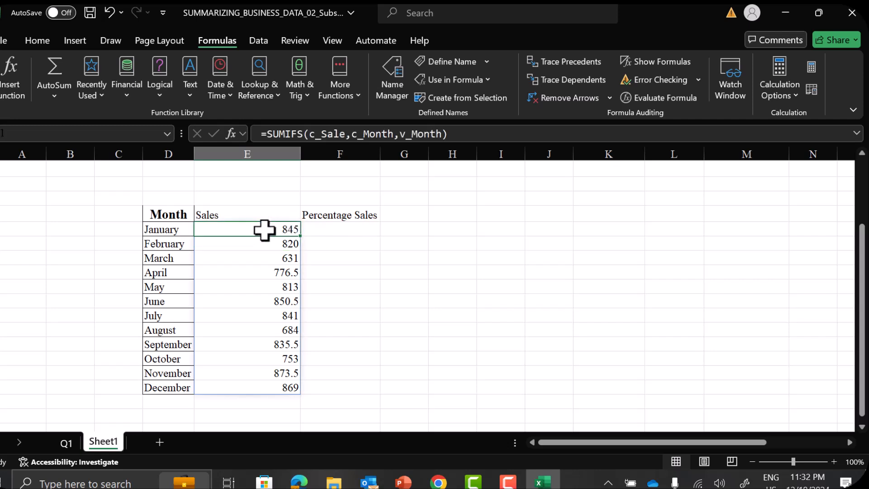
click(389, 78)
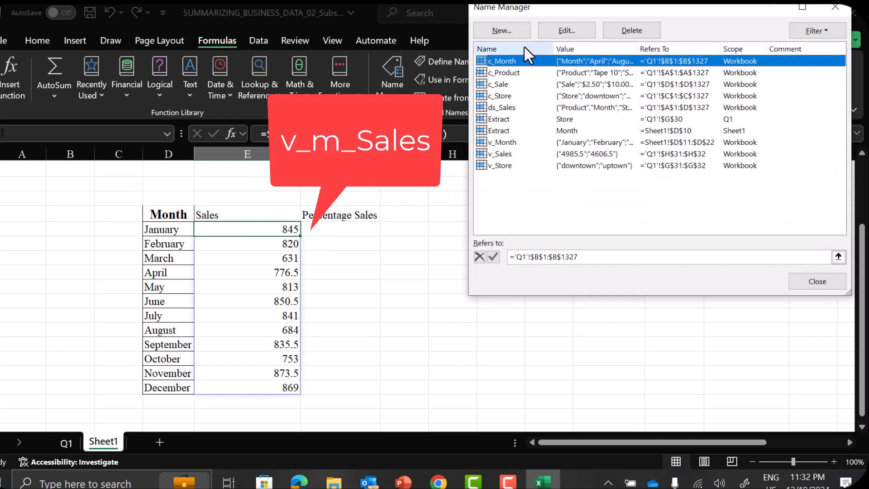
click(500, 31)
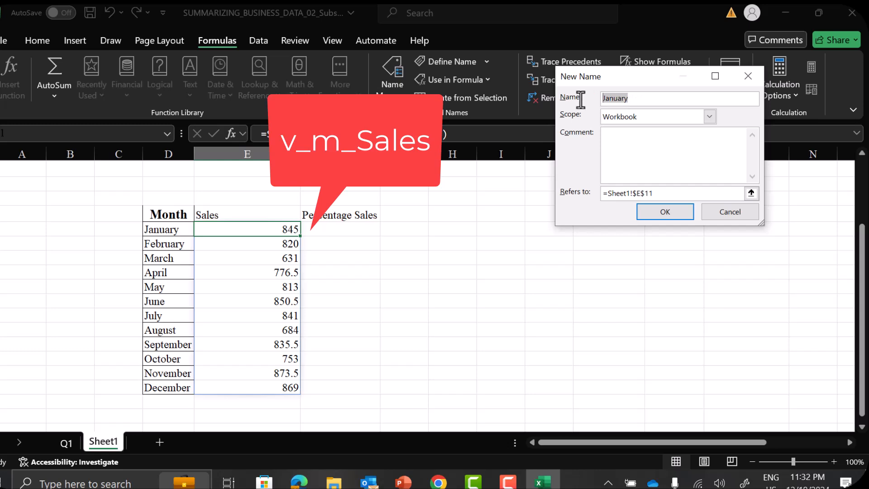
text(v_)
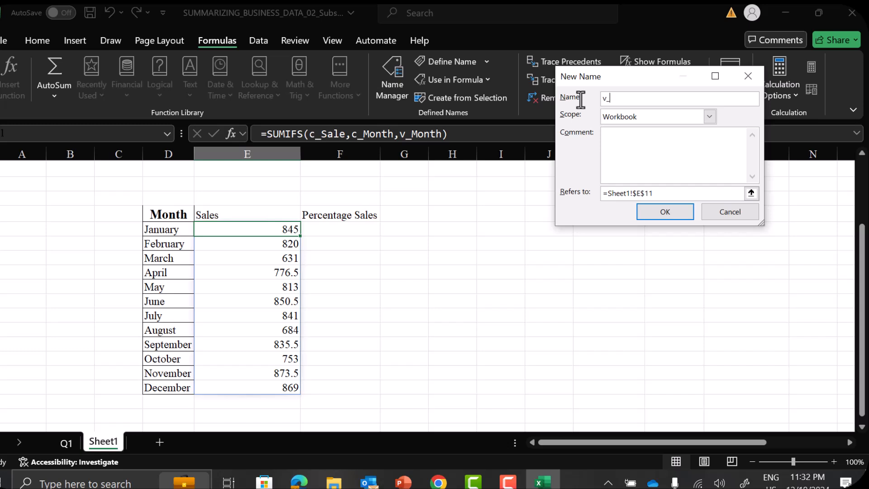
text(m_Sales)
Set the v_m_Sales reference to Sheet1 cells E11:E22, save the name and close the list of defined names
drag(661, 193, 574, 193)
key(Delete)
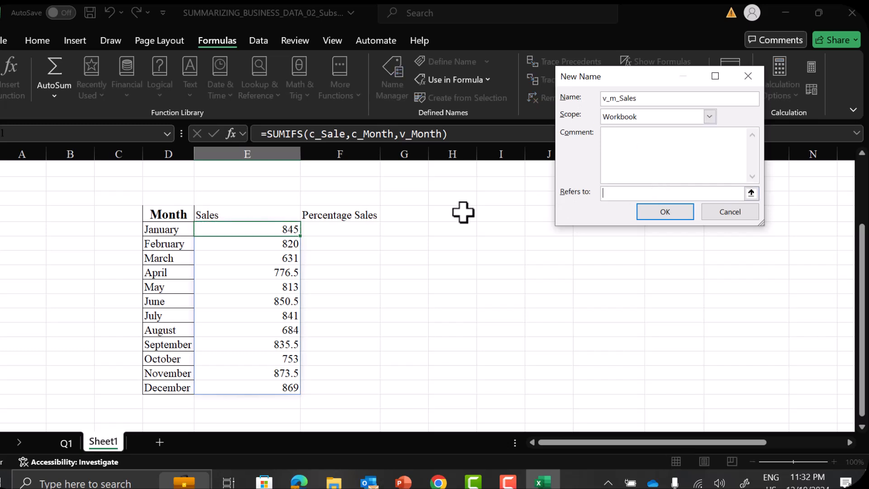
click(266, 227)
key(shift+Down)
key(shift+Down)
key(shift+Down)
key(shift+Down)
key(shift+Down)
key(shift+Down)
key(shift+Down)
key(shift+Down)
key(shift+Down)
key(shift+Down)
key(shift+Down)
key(shift+Down)
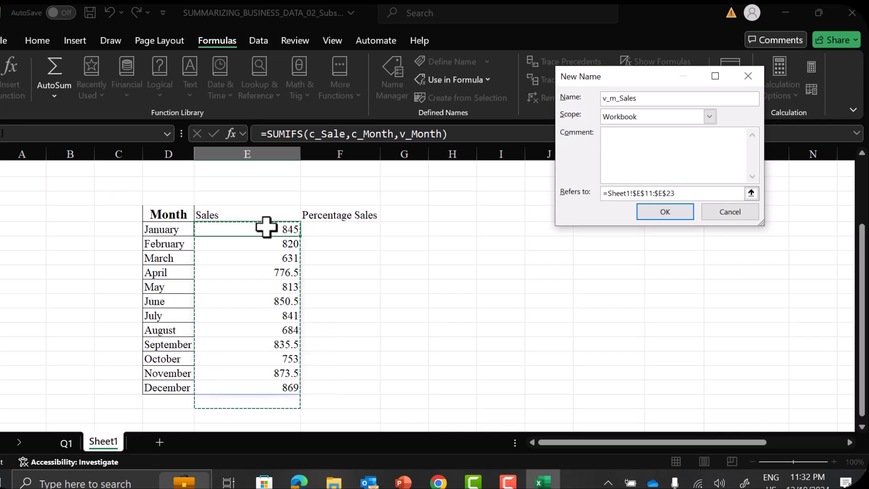
key(shift+Up)
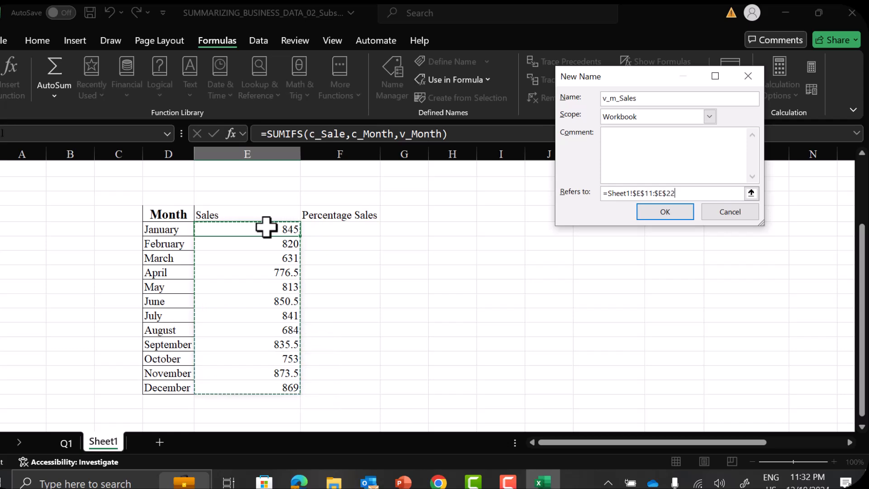
click(668, 212)
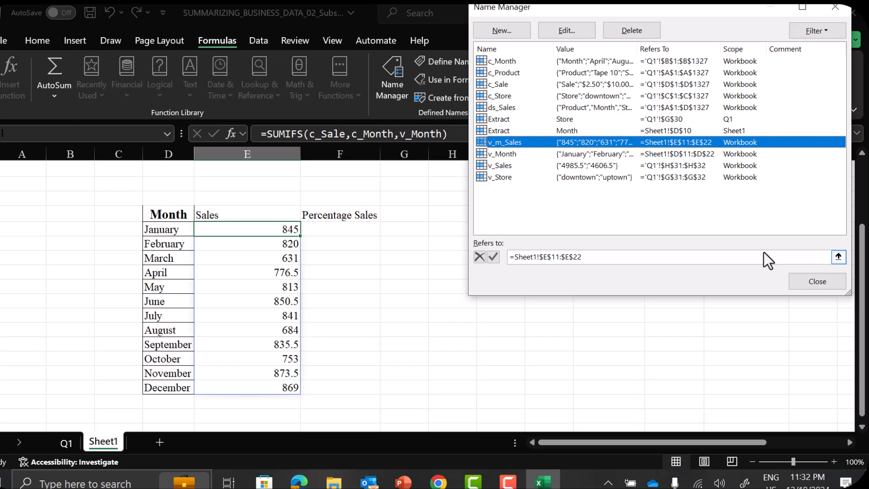
click(805, 282)
Enter the formula =v_m_Sales/SUM(v_m_Sales) in the January Percentage Sales cell to calculate each month's share
click(333, 231)
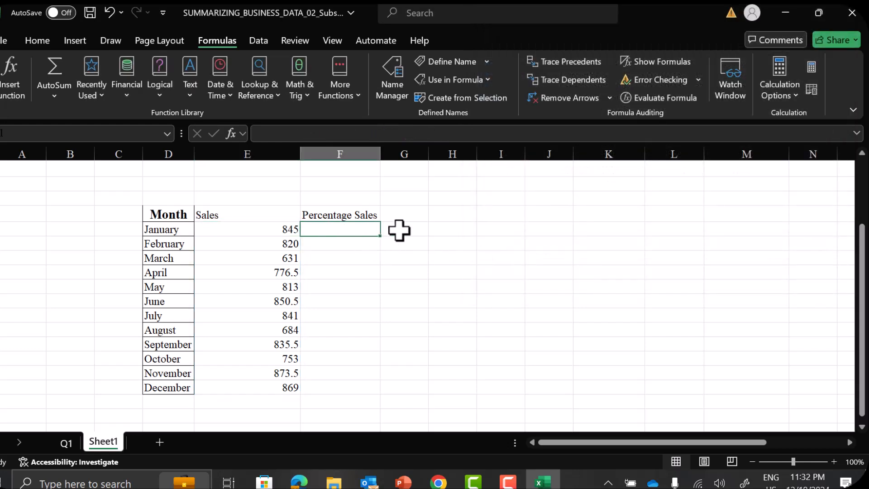
text(=)
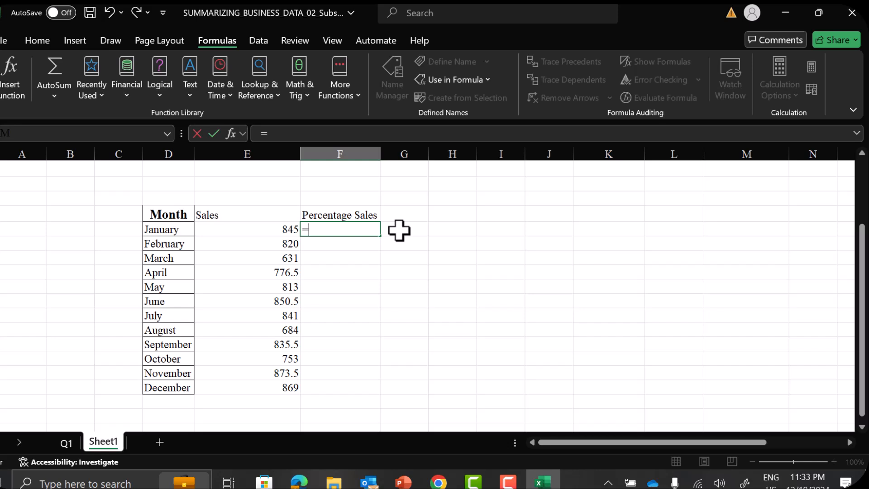
text(v_)
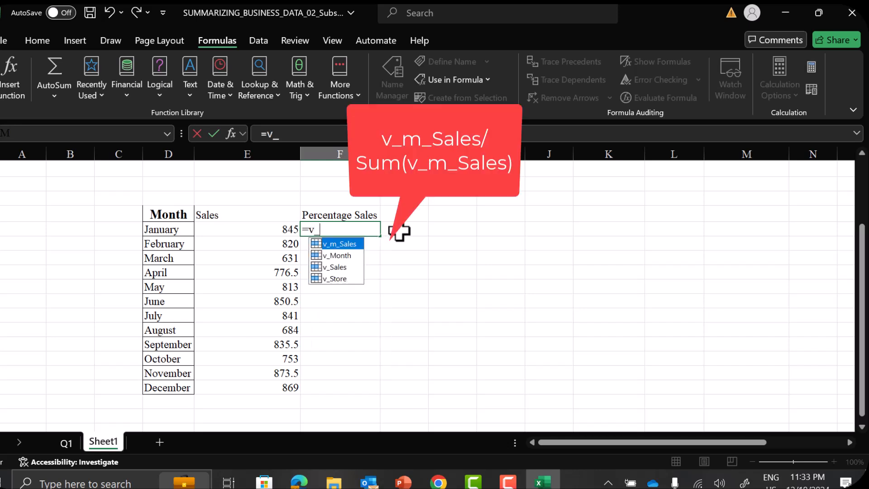
double_click(345, 243)
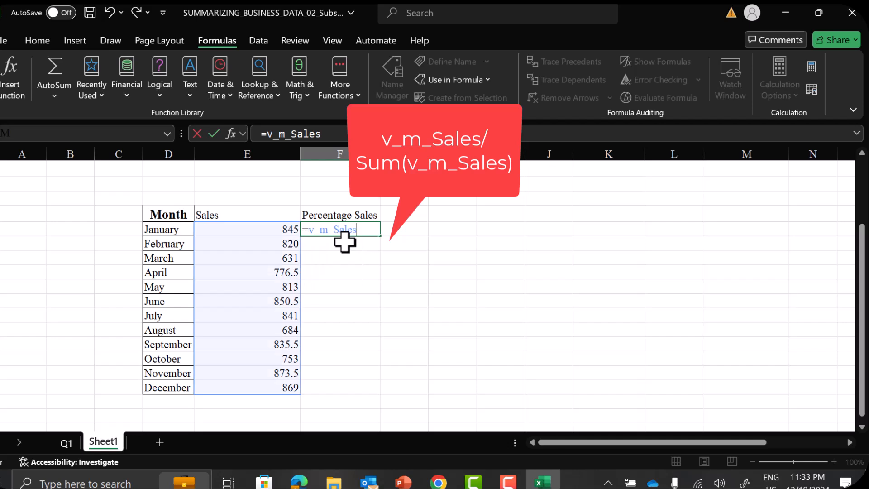
text(/Sum)
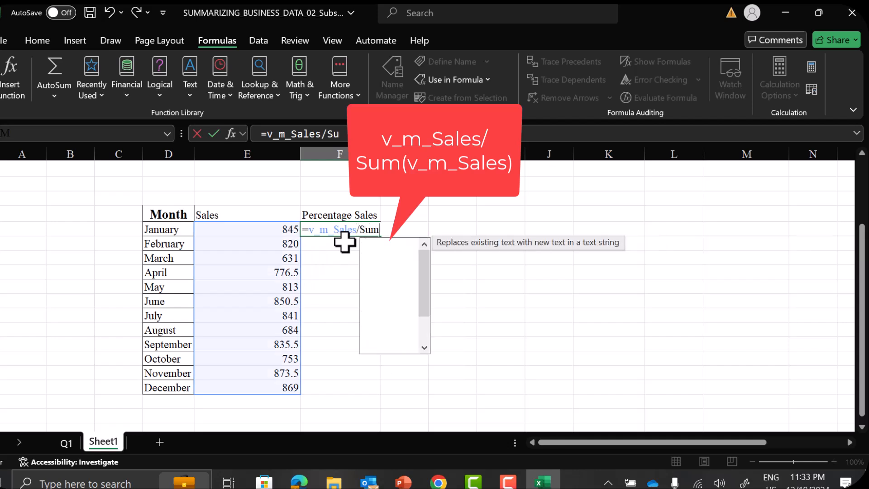
text(()
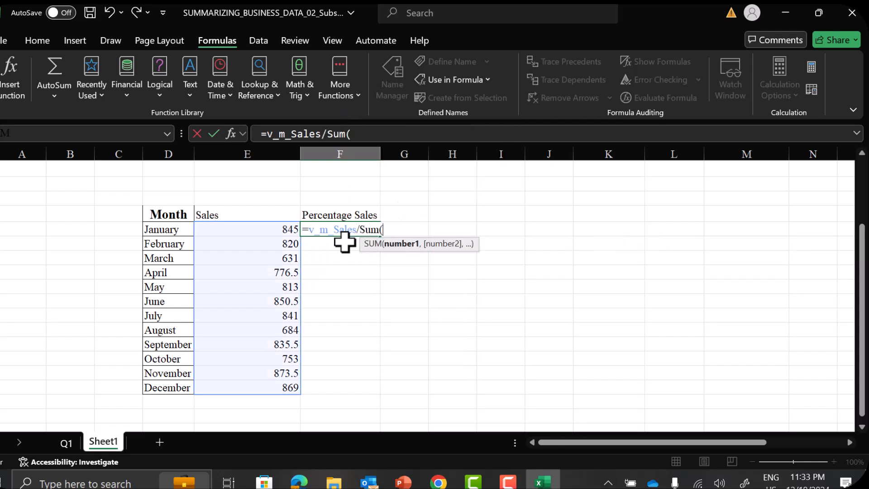
text(v_m)
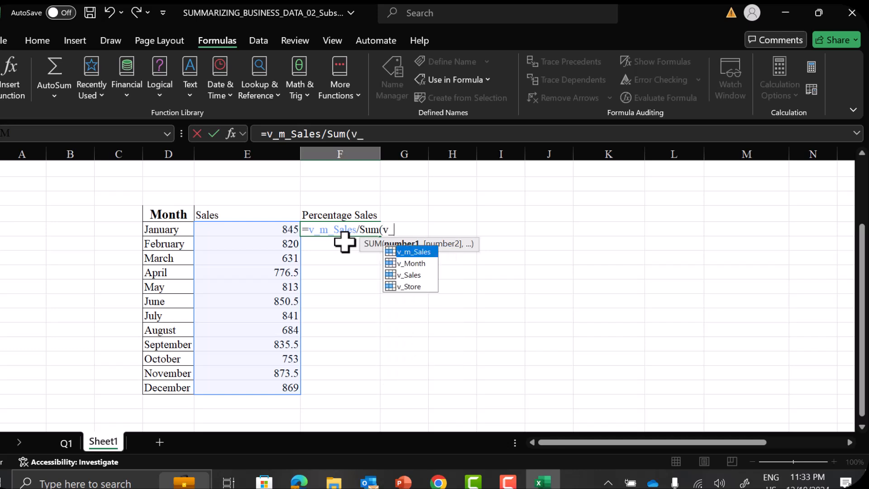
double_click(416, 252)
text())
key(Return)
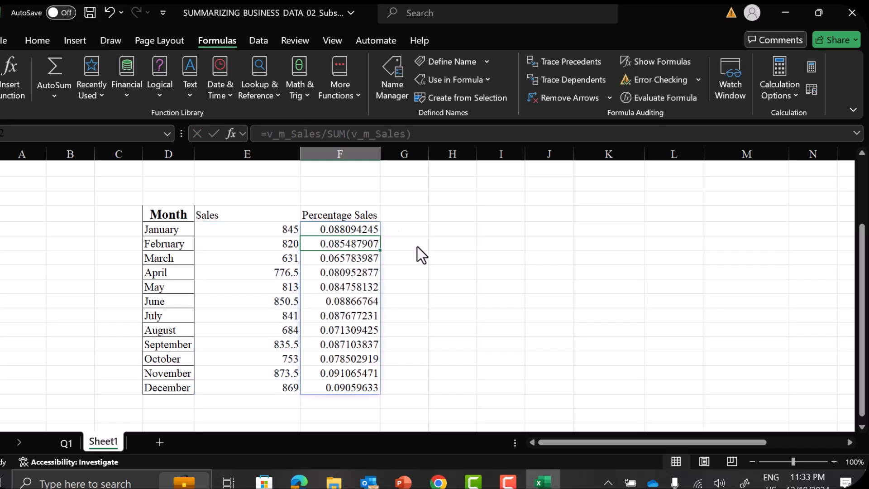
Format the January to December Percentage Sales values as percentages with two decimal places
click(374, 233)
key(shift+Down)
key(shift+Down)
key(shift+Down)
key(shift+Down)
key(shift+Down)
key(shift+Down)
key(shift+Down)
key(shift+Down)
key(shift+Down)
key(shift+Down)
key(shift+Down)
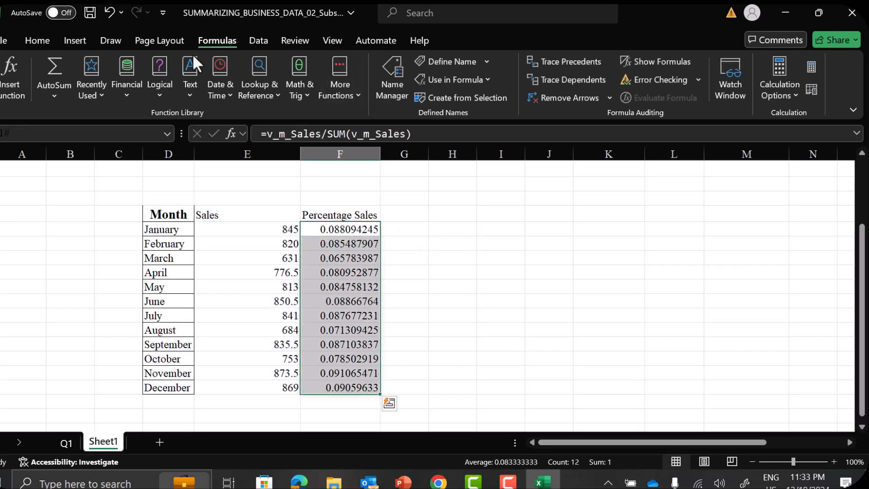
click(39, 40)
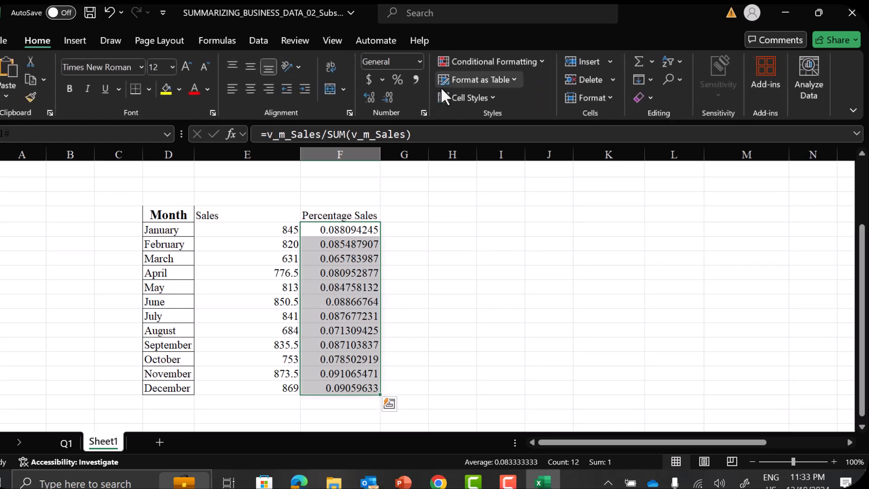
click(398, 80)
click(370, 98)
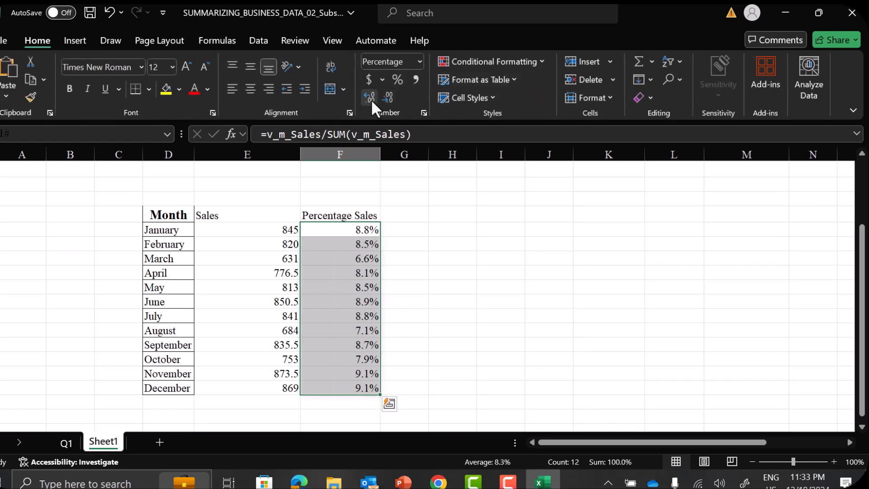
click(371, 98)
Apply all borders to the whole summary table, from the Month heading to December's Percentage Sales value
click(164, 212)
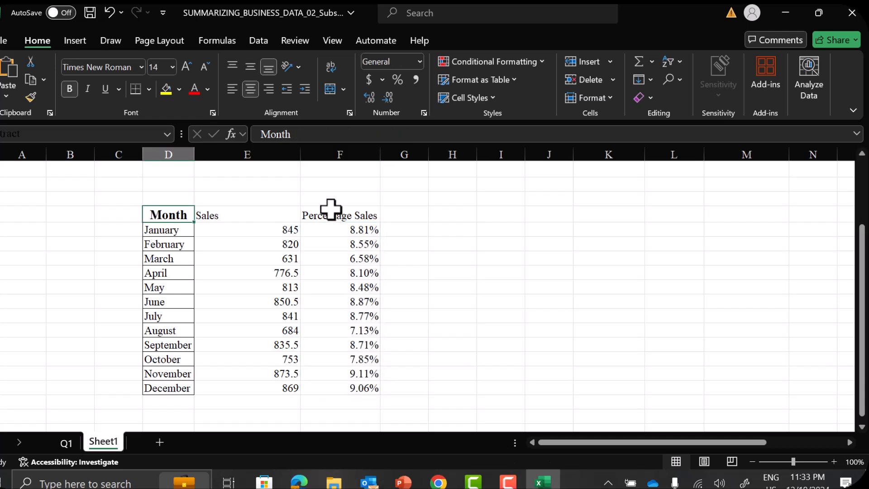
key(shift+Right)
key(shift+Right)
key(shift+Down)
key(shift+Down)
key(shift+Down)
key(shift+Down)
key(shift+Down)
key(shift+Down)
key(shift+Down)
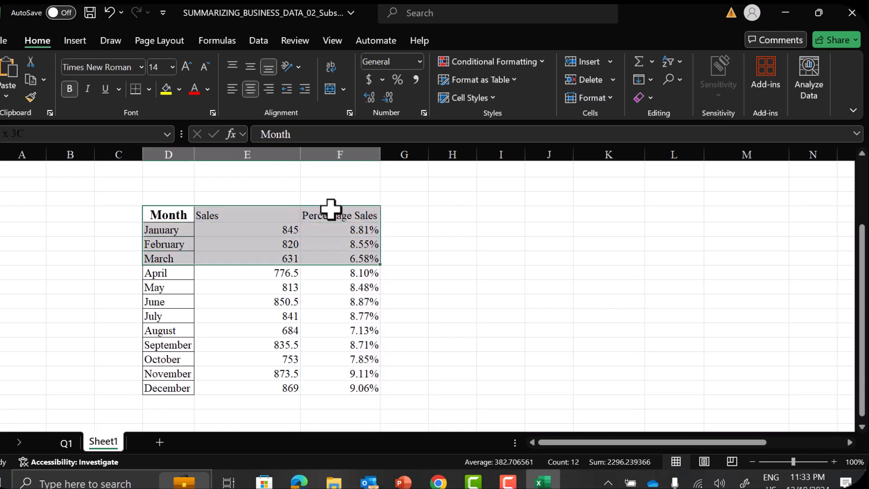
key(shift+Down)
key(shift+Down)
key(shift+Down)
key(shift+Down)
key(shift+Down)
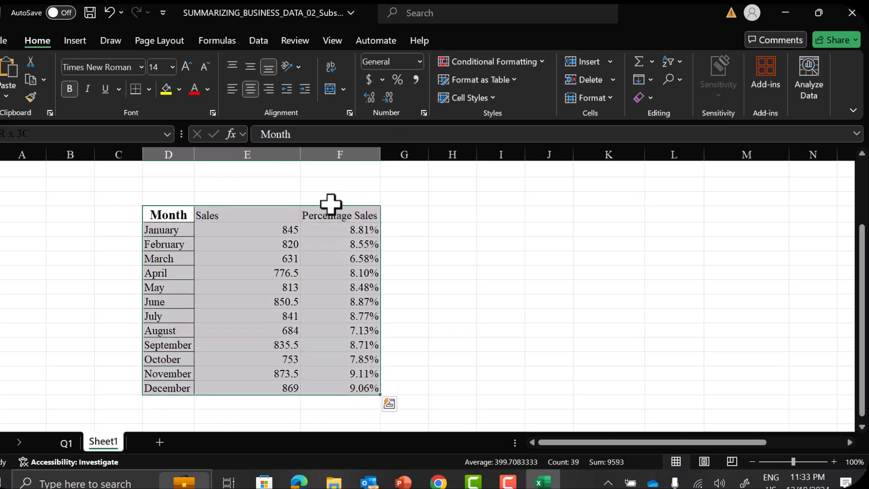
click(146, 89)
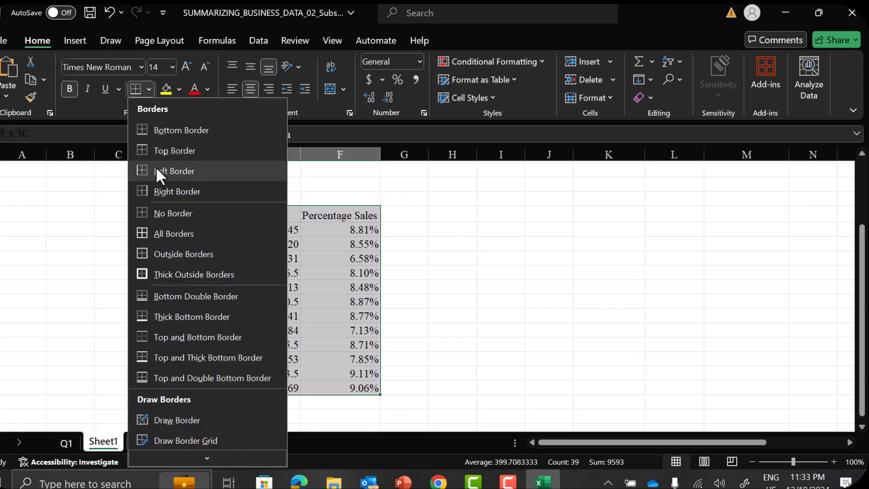
click(159, 233)
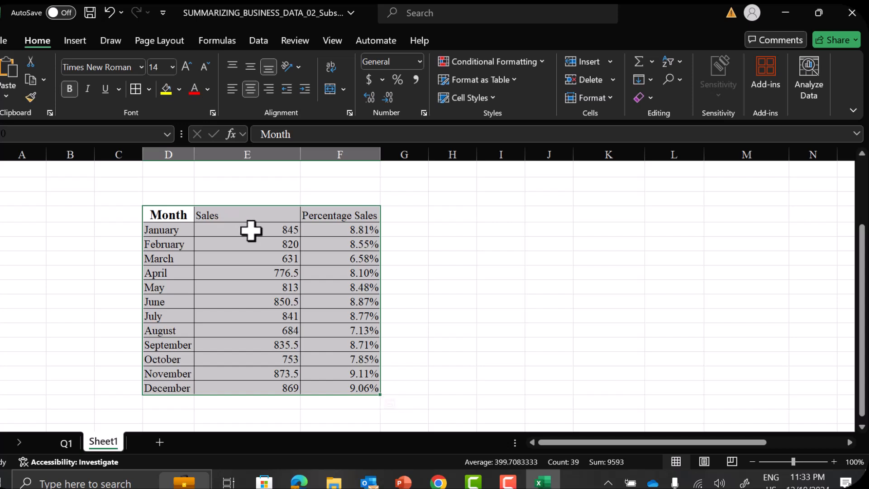
click(251, 231)
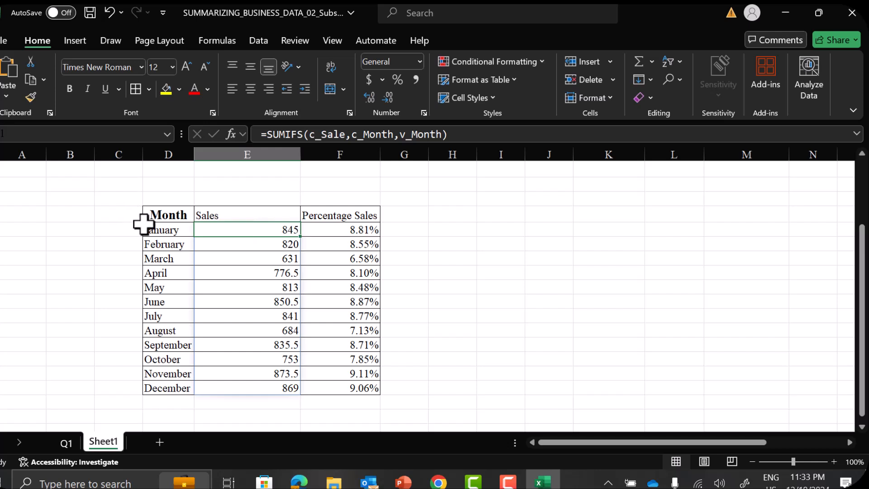
click(155, 230)
click(159, 247)
click(161, 258)
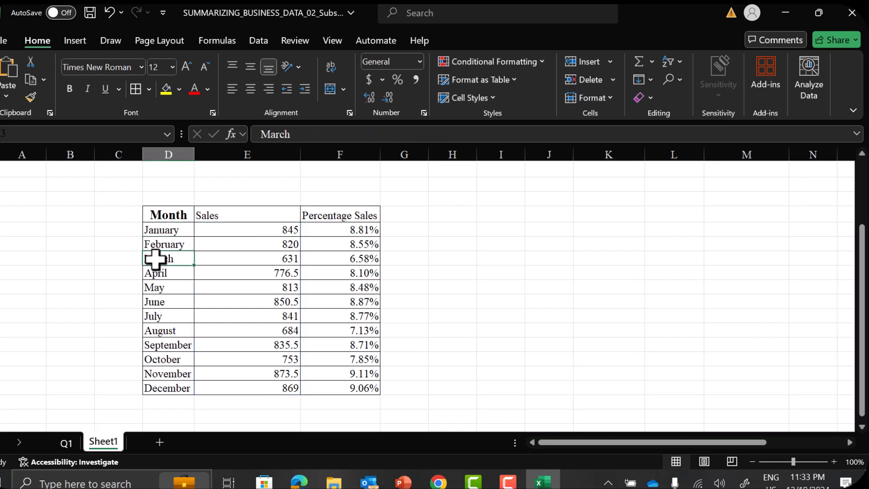
click(162, 275)
click(161, 286)
click(160, 302)
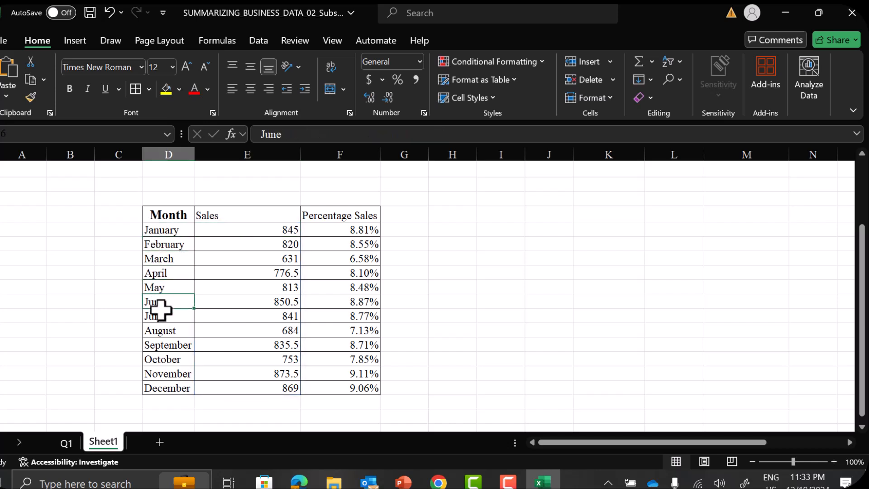
click(161, 316)
click(269, 232)
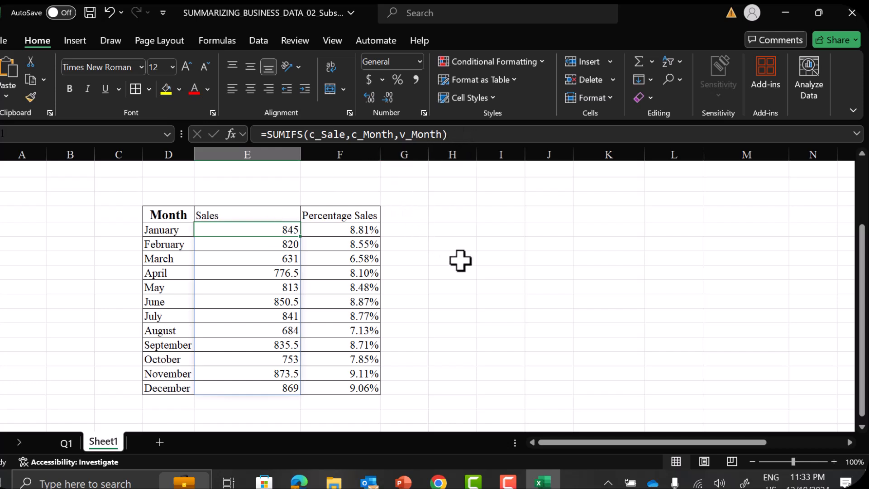
Draw an arrow from the yellow question box to January's Percentage Sales value in the summary table
scroll(466, 265, up, 2)
scroll(465, 265, down, 1)
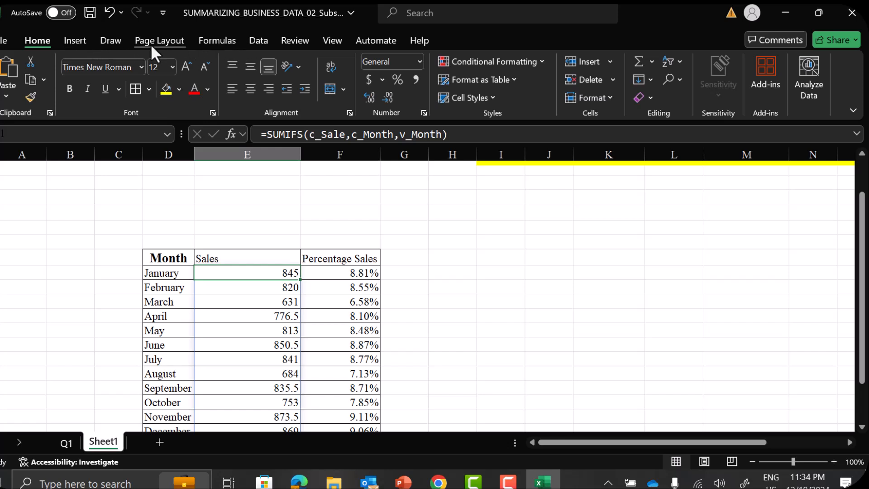
click(75, 41)
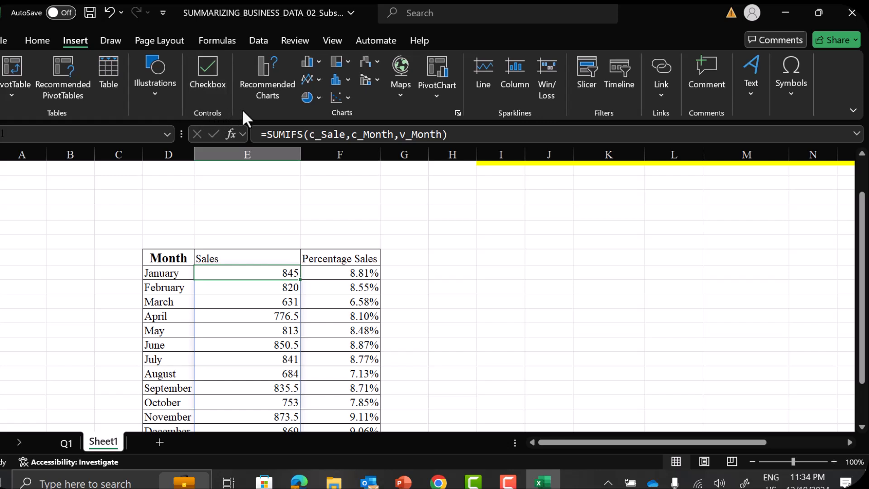
click(153, 101)
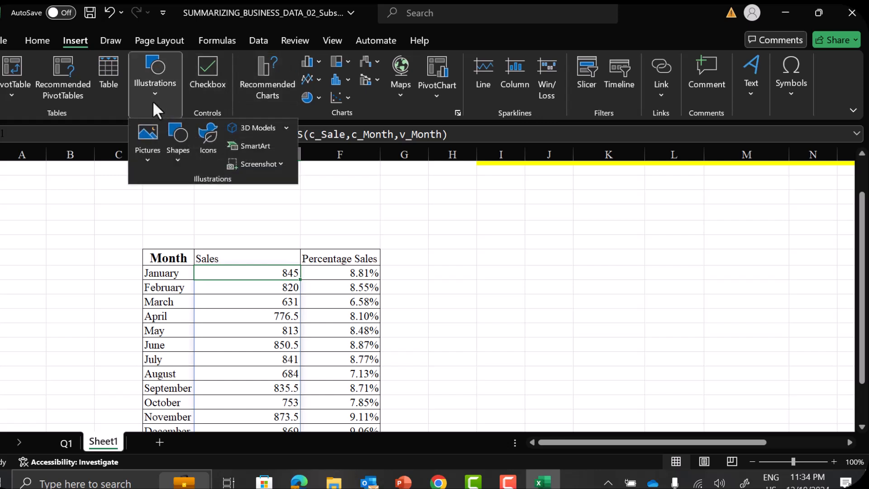
click(176, 158)
click(198, 199)
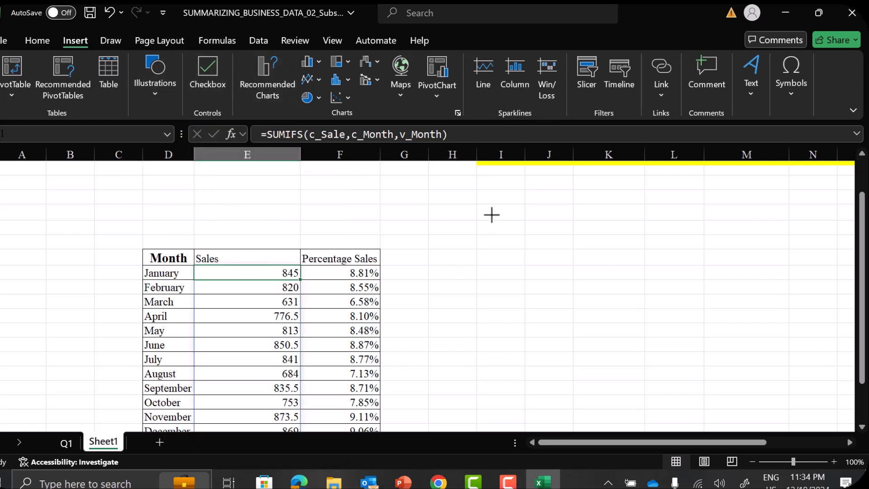
drag(510, 203, 380, 316)
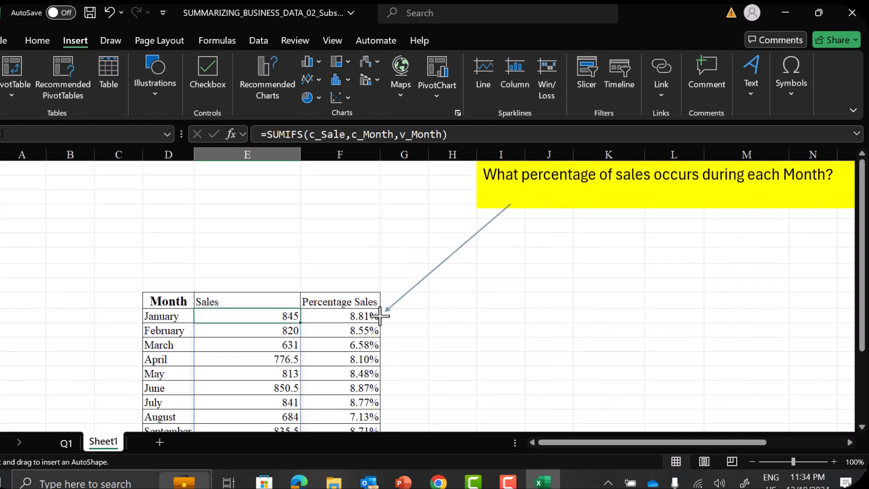
Insert a PivotTable from the ds_Sales range into the existing worksheet at Sheet1 cell H10
click(452, 303)
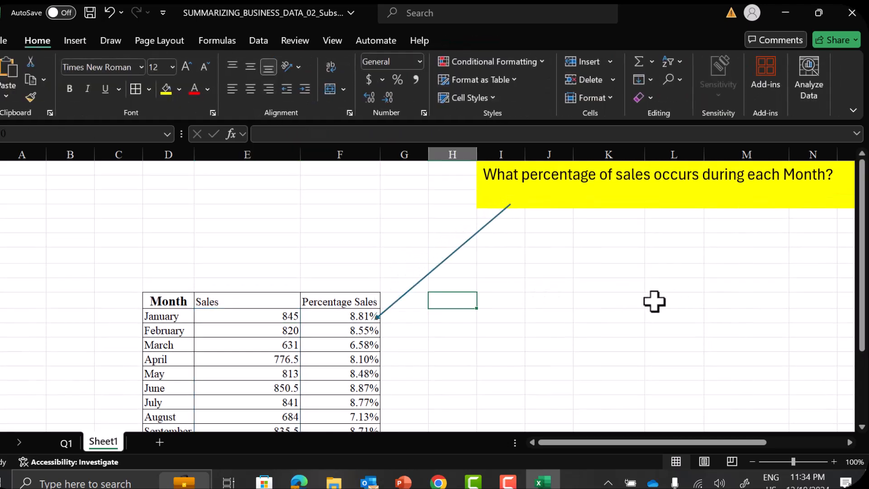
scroll(652, 302, down, 2)
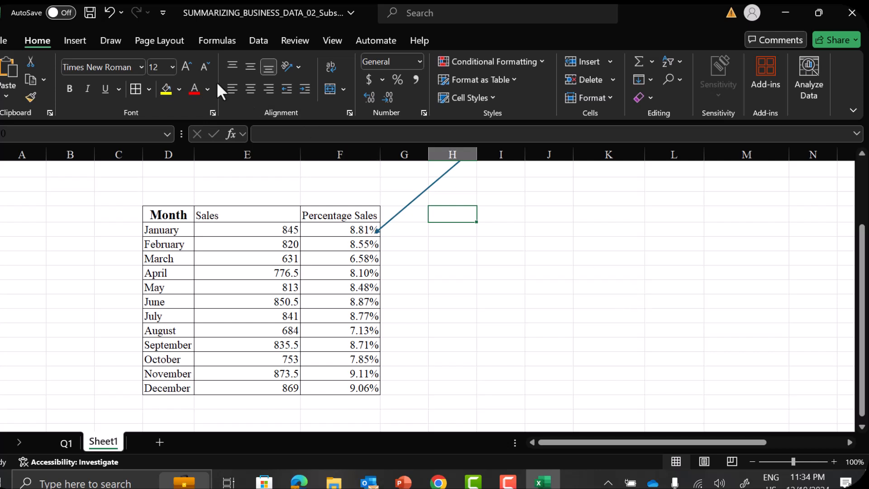
click(80, 39)
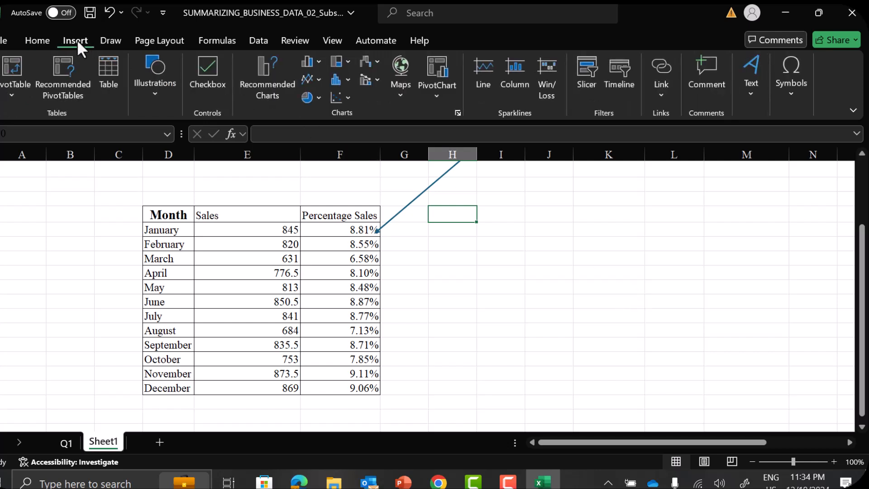
click(13, 100)
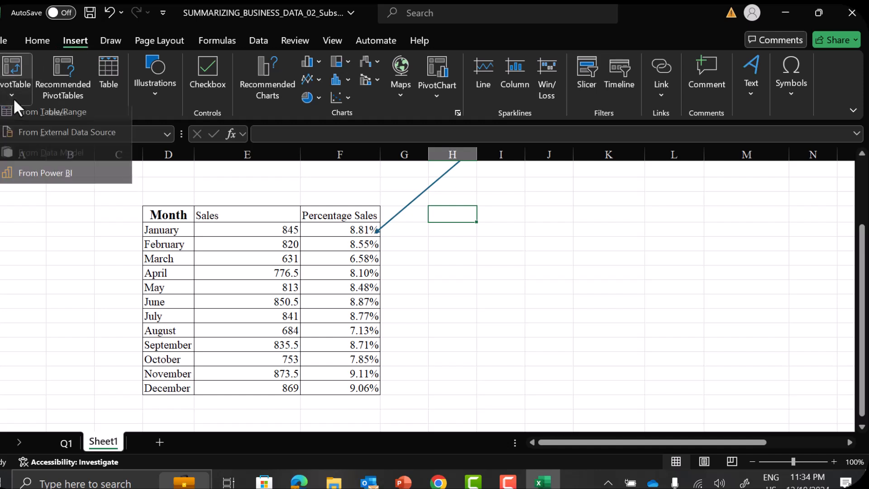
click(25, 116)
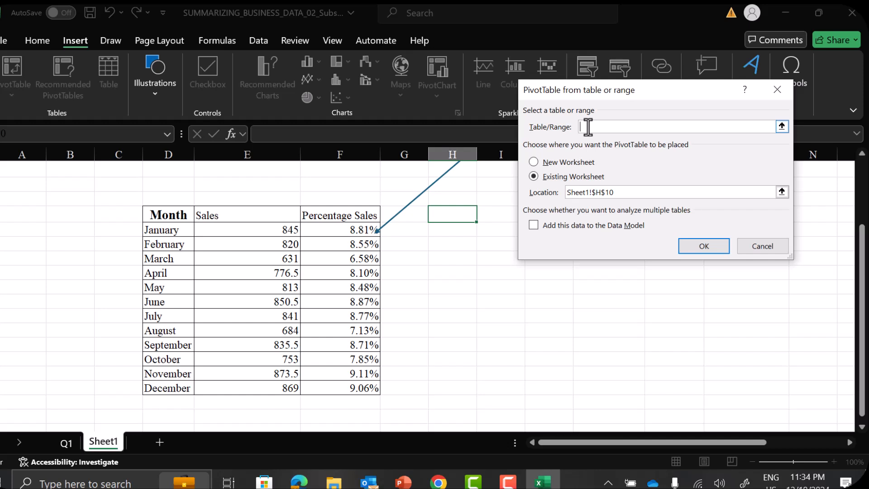
text(ds_Sales)
click(626, 192)
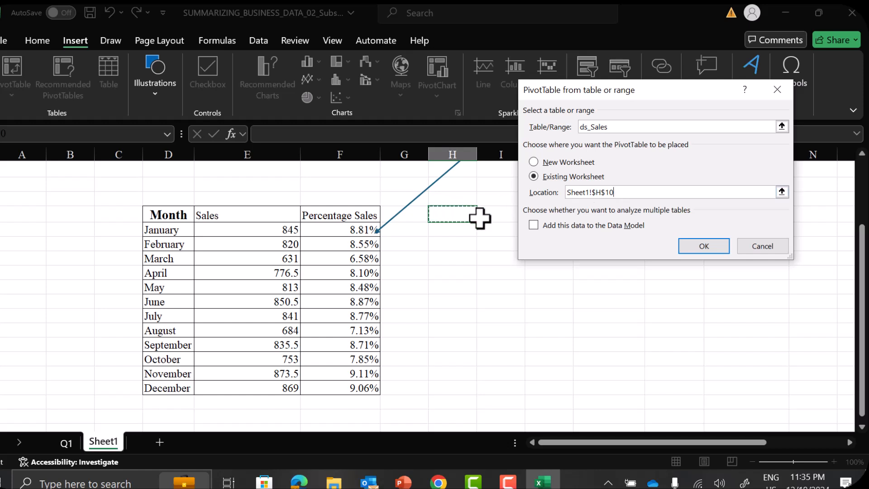
click(692, 249)
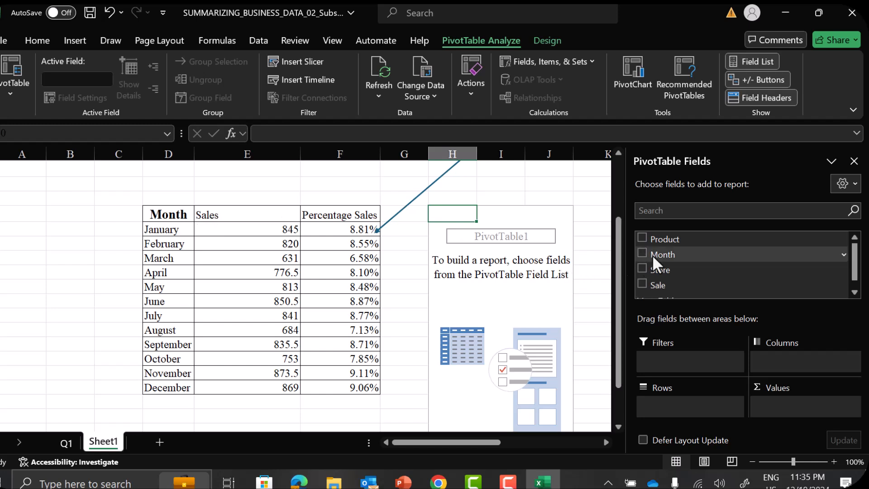
Add Month to the PivotTable's rows and add the Sale field to its values twice
drag(658, 254, 678, 411)
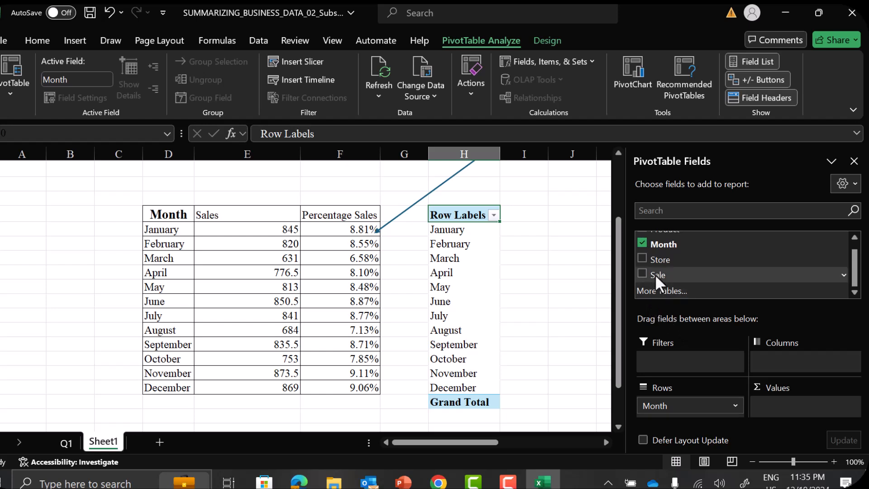
drag(655, 273, 788, 410)
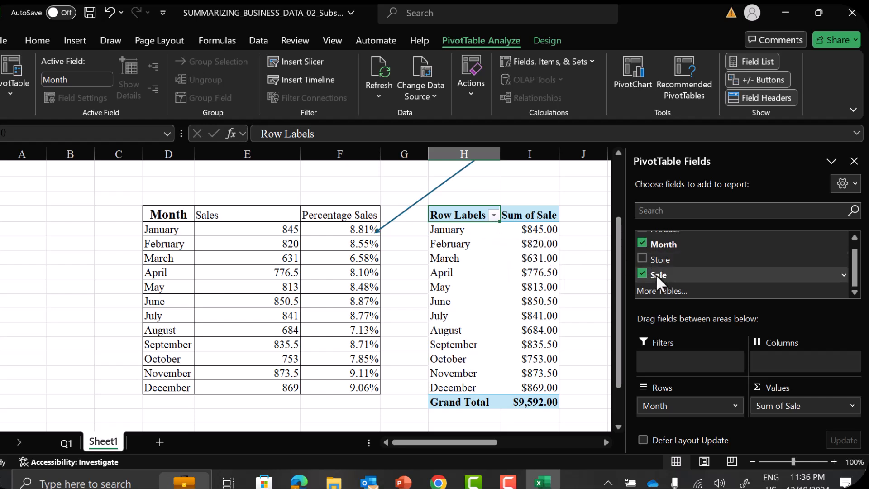
drag(656, 276, 792, 424)
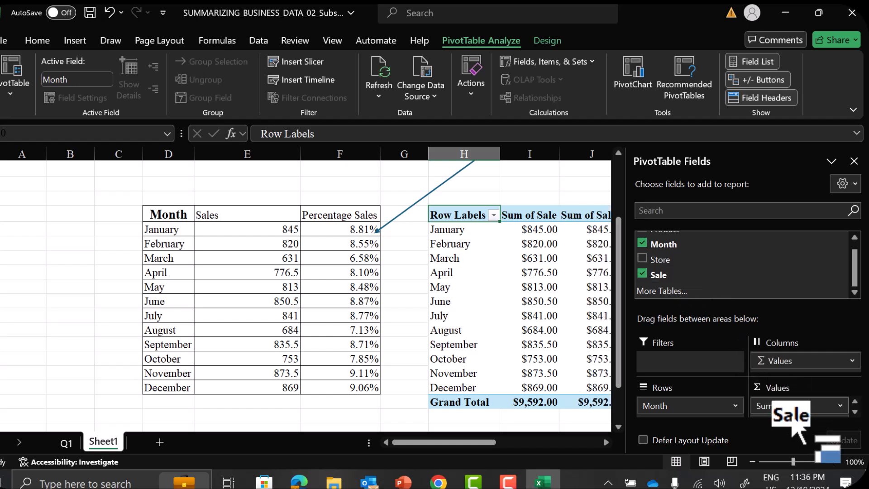
Show the values of Sum of Sale2 as % of Column Total and close the PivotTable field list
click(855, 412)
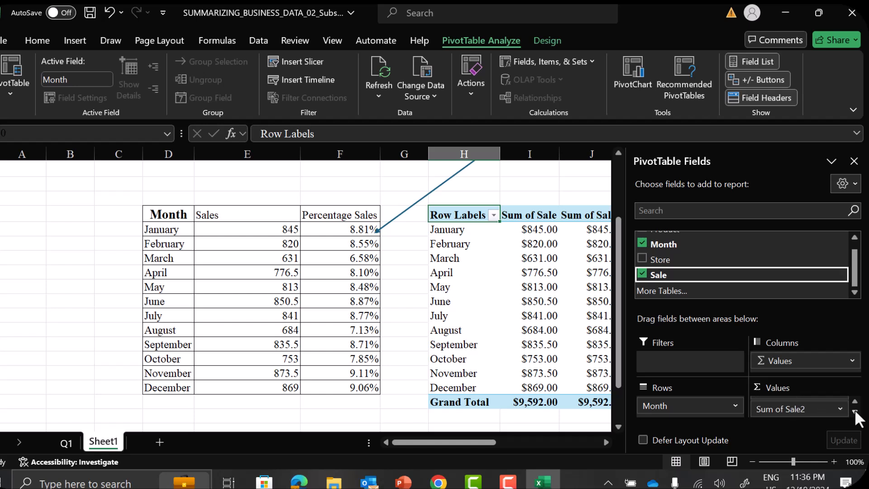
click(786, 408)
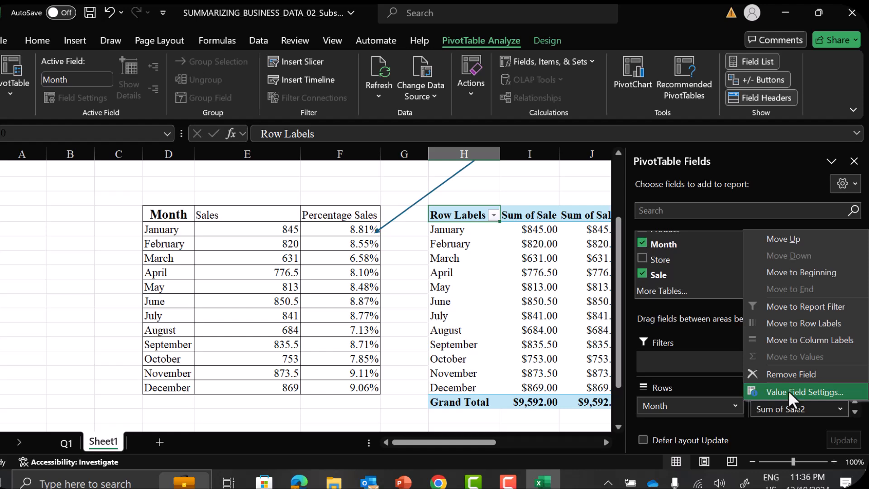
click(789, 390)
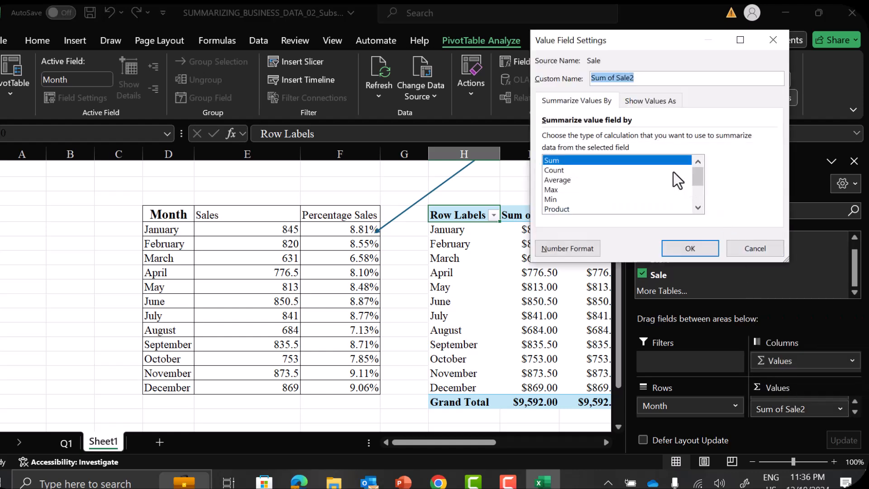
click(652, 102)
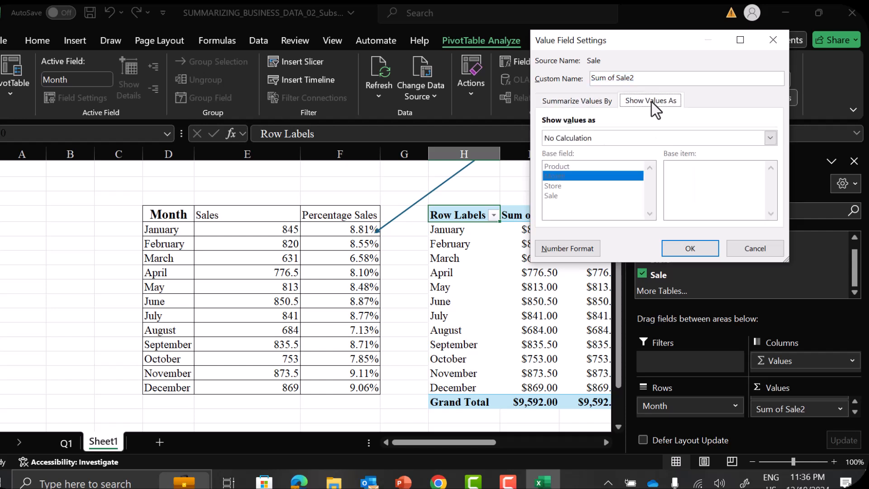
click(589, 102)
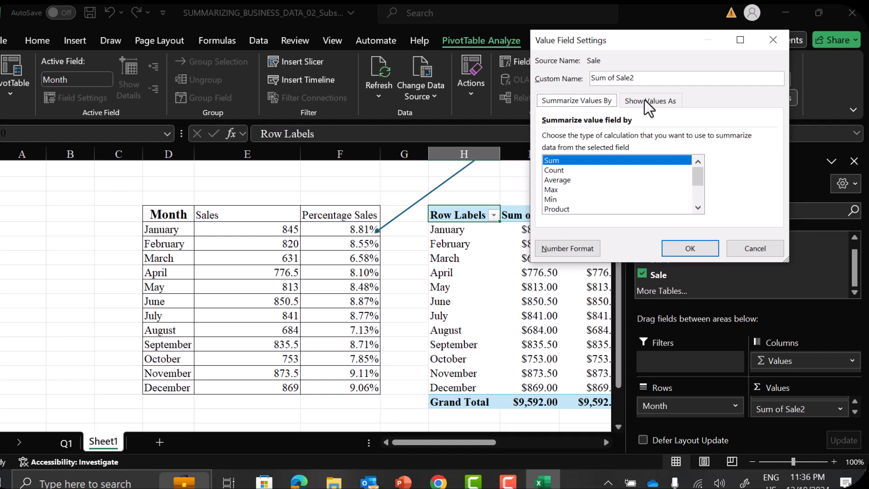
click(647, 101)
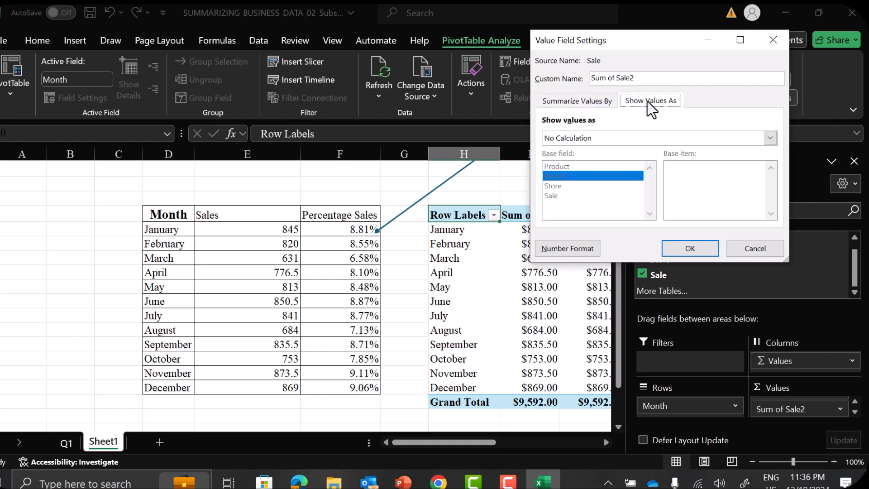
click(773, 139)
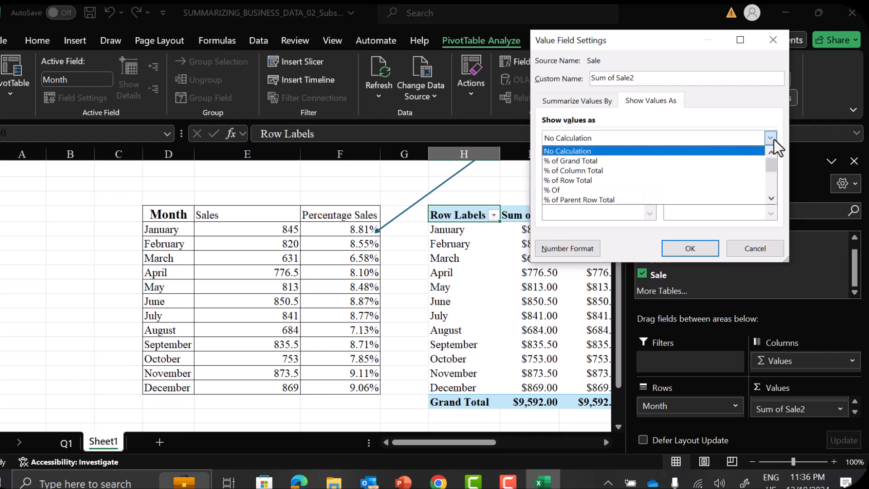
click(589, 174)
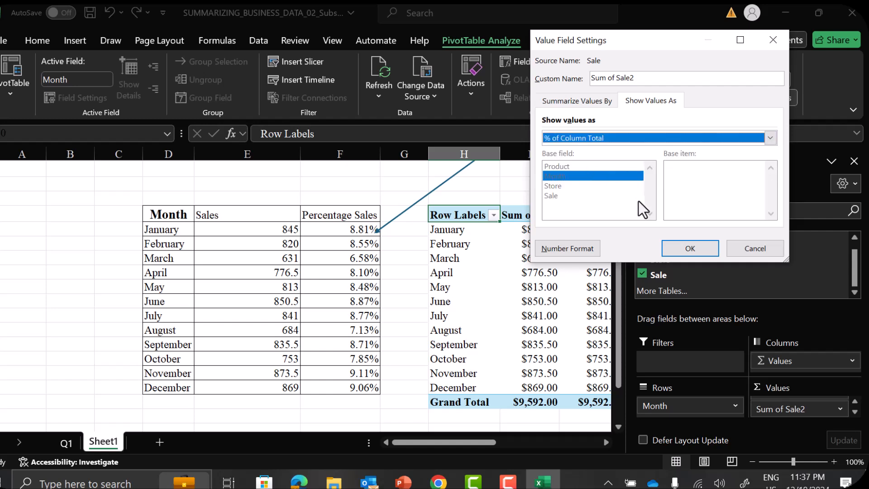
click(695, 248)
click(855, 162)
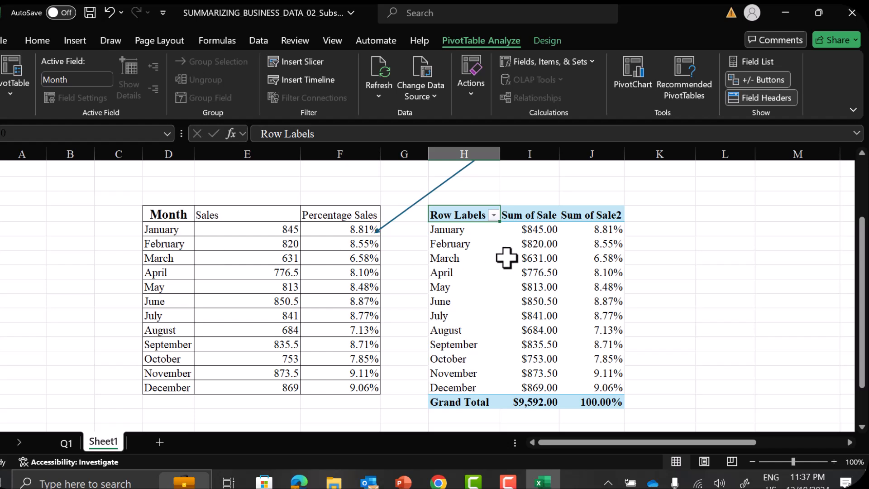
Rename the three PivotTable column headers as Month, Sales and Percentage Sales
mouse_move(507, 258)
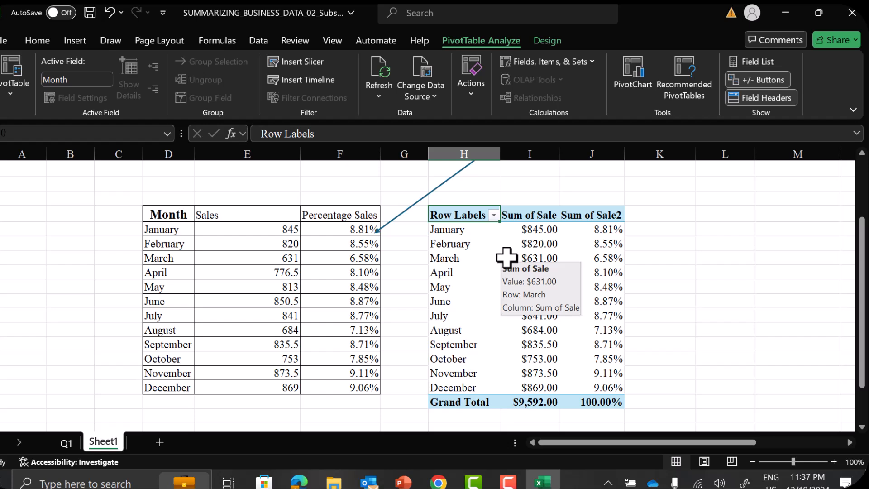
double_click(482, 214)
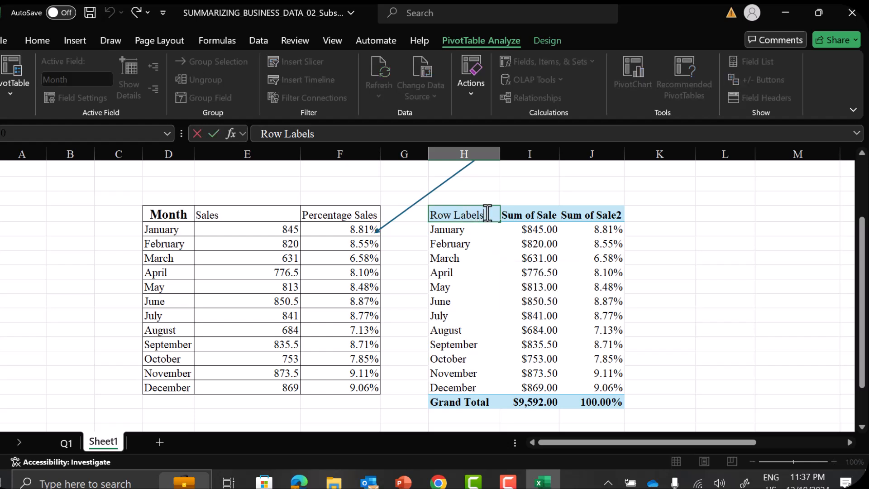
drag(486, 213, 411, 213)
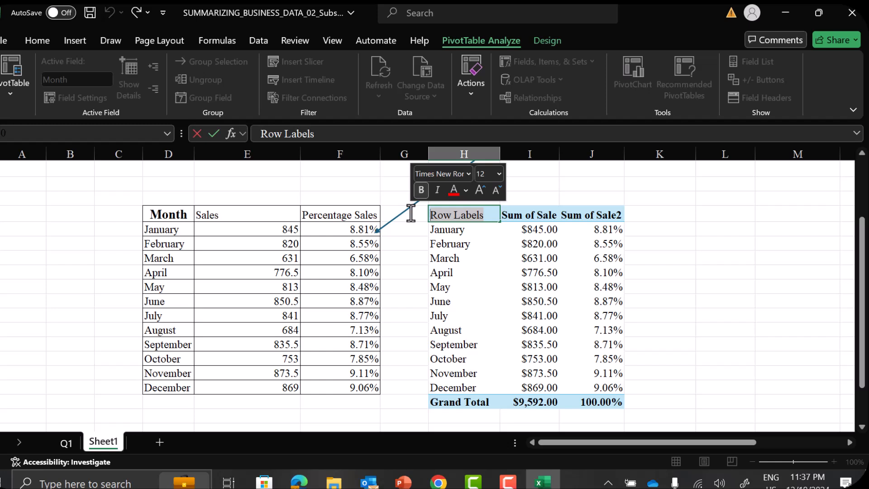
text(Month)
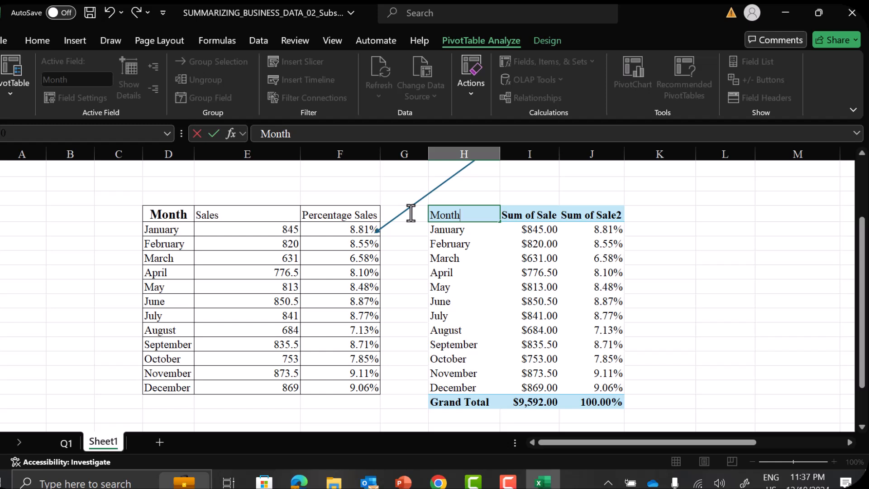
key(Tab)
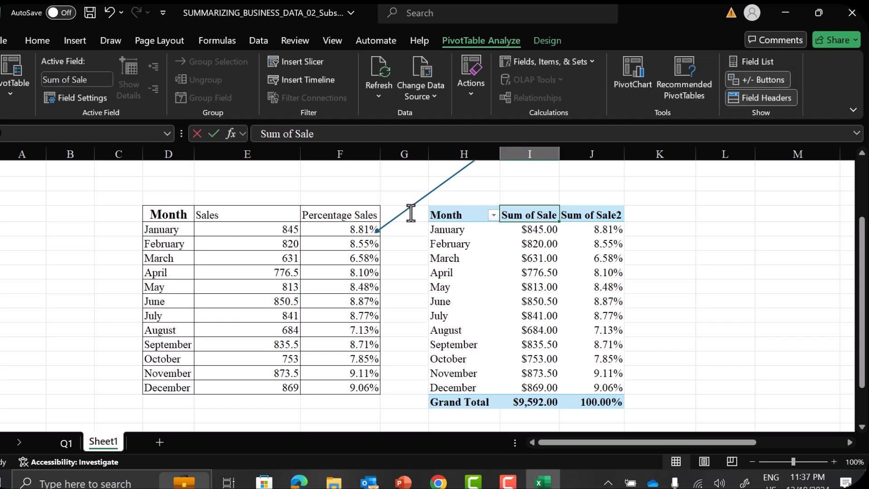
text(Sales)
key(Tab)
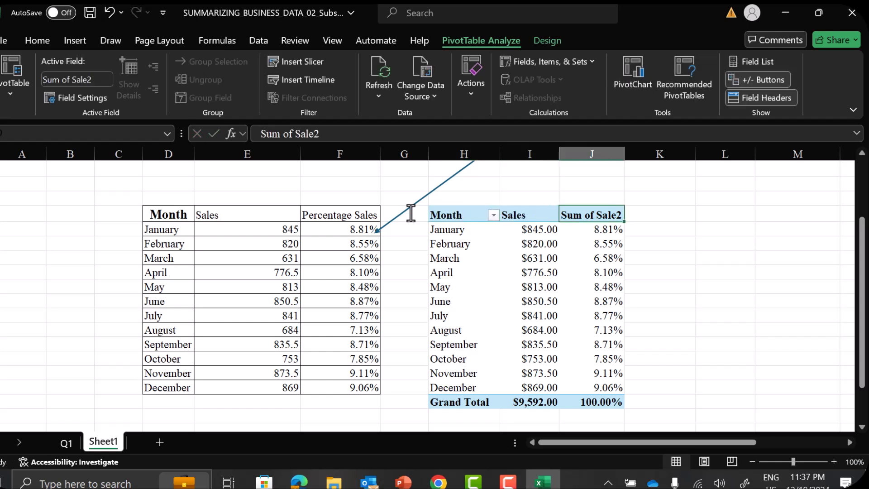
text(Percentage Sales)
key(Return)
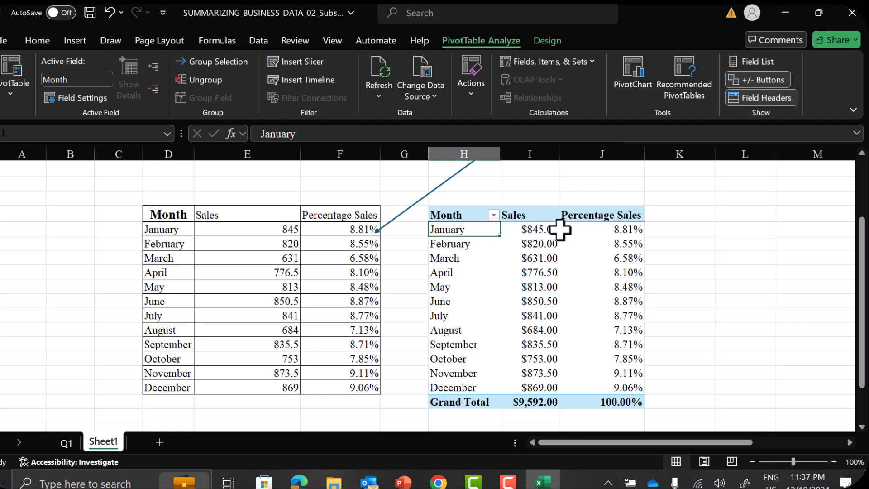
scroll(501, 274, up, 2)
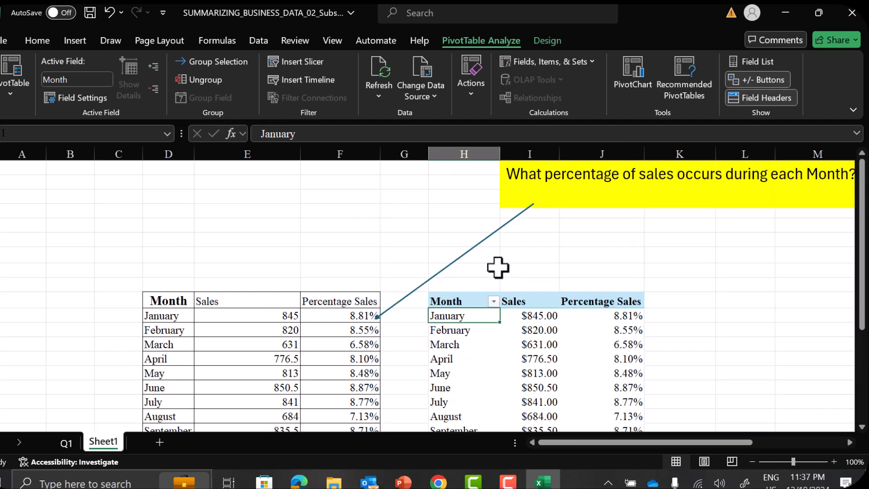